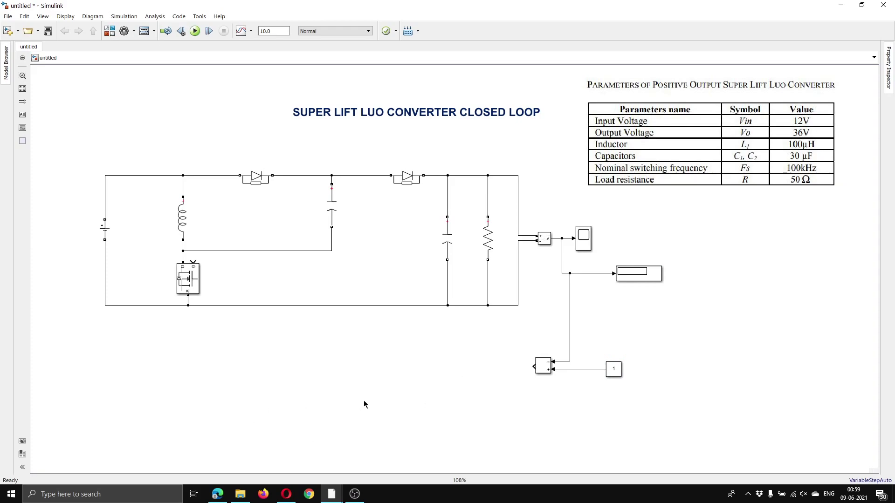
Add two left-facing Gain blocks in parallel, both fed by the output of the error subtractor.
double_click(459, 379)
text(gain)
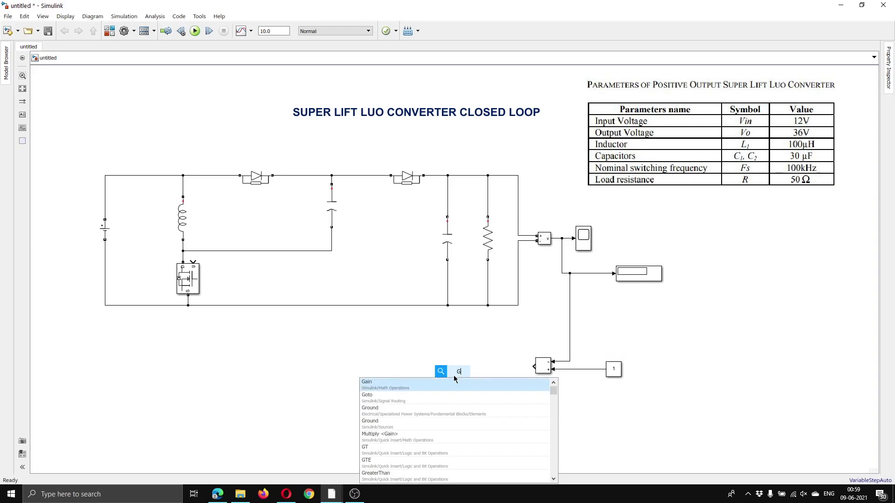
key(Return)
click(457, 376)
key(ctrl+r)
key(ctrl+r)
Place a second Add block beyond the gains, set its list of signs to ++, and connect the upper gain to it.
drag(458, 373, 292, 388)
double_click(292, 387)
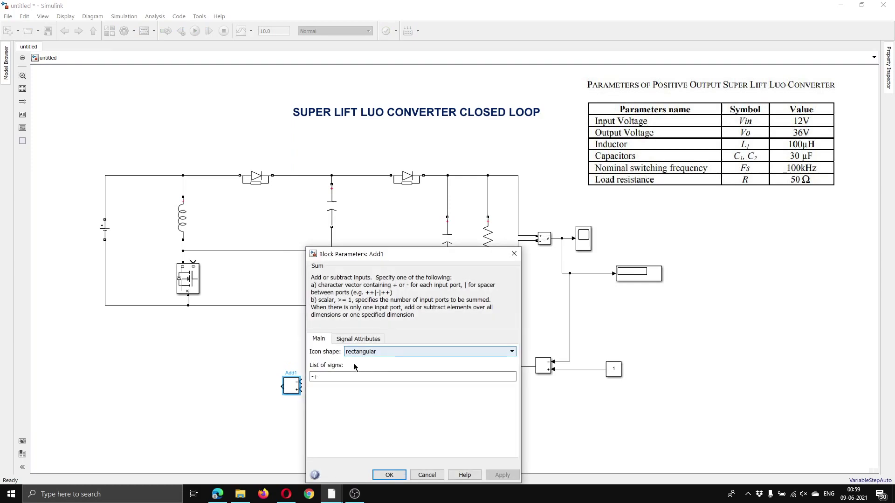
double_click(346, 378)
text(++)
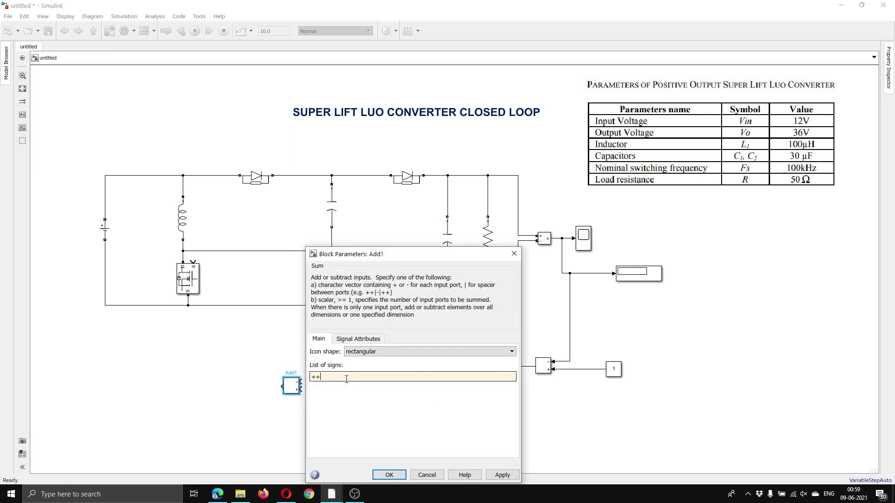
key(Return)
drag(290, 391, 323, 376)
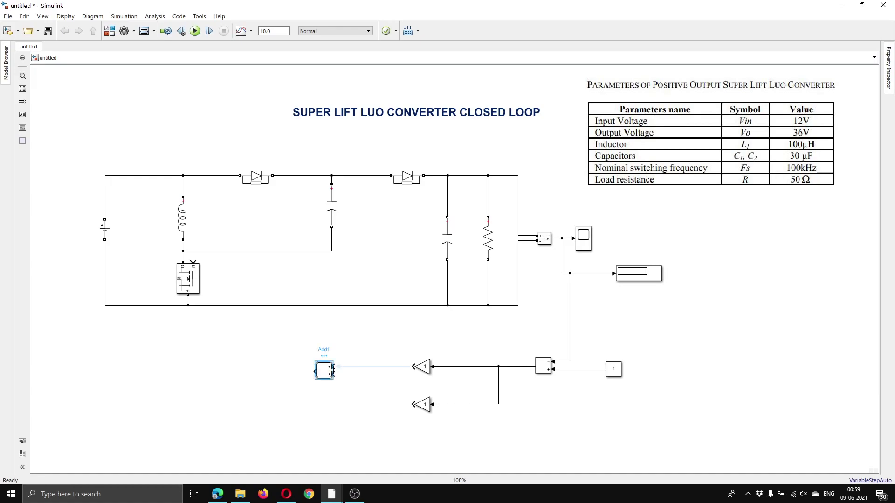
Insert an Integrator block after the lower gain and wire its output to the second input of the new sum block.
double_click(364, 404)
text(IN)
click(284, 293)
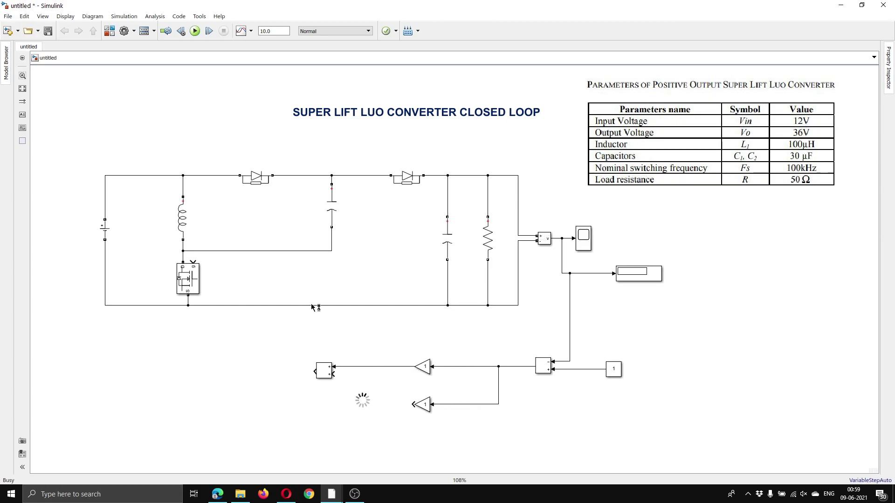
drag(363, 405, 336, 377)
click(366, 403)
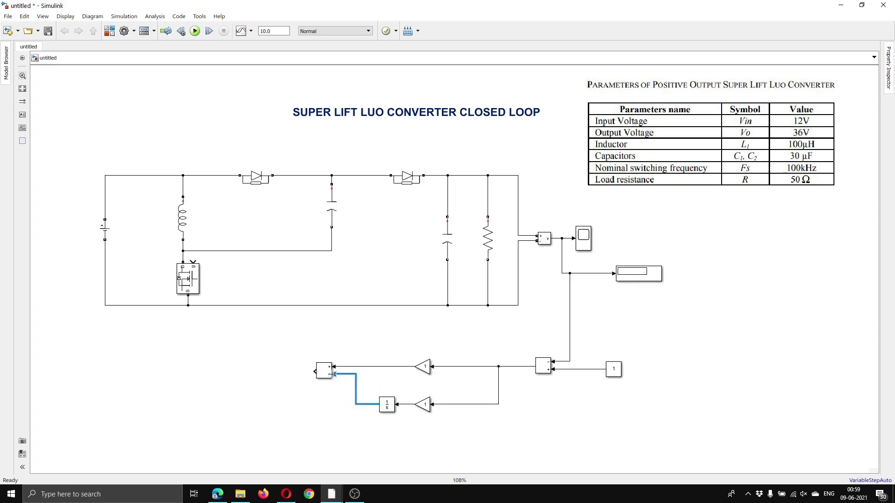
click(329, 415)
Add a flipped PWM Generator (DC-DC) block, fed by the sum block's output, and wire its pulse output to the MOSFET gate.
double_click(263, 369)
text(PW)
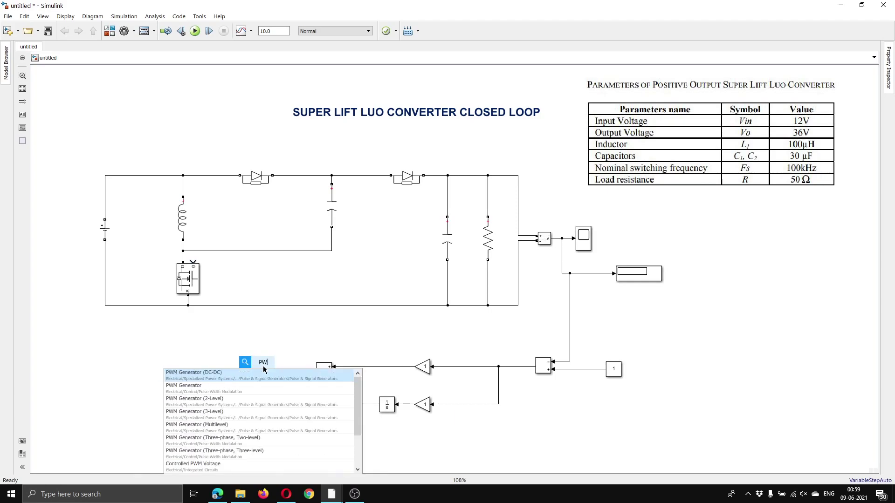
click(253, 382)
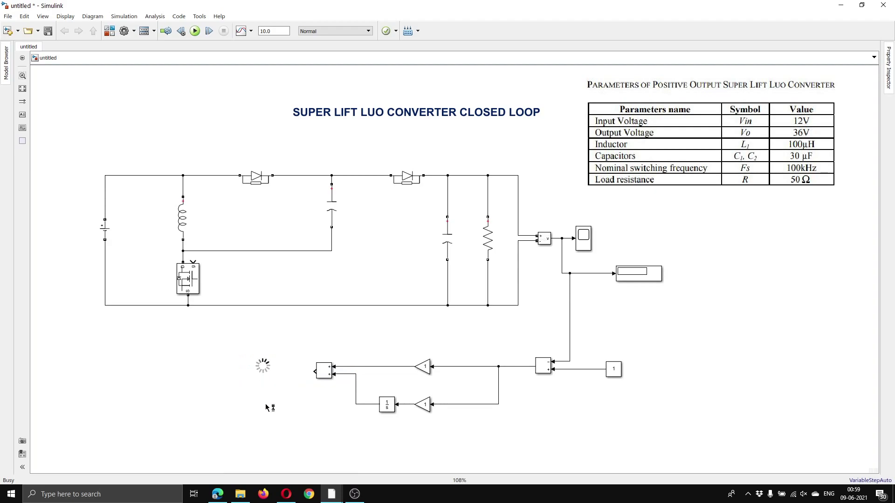
key(Escape)
key(ctrl+r)
key(ctrl+r)
drag(259, 370, 316, 372)
drag(259, 370, 193, 262)
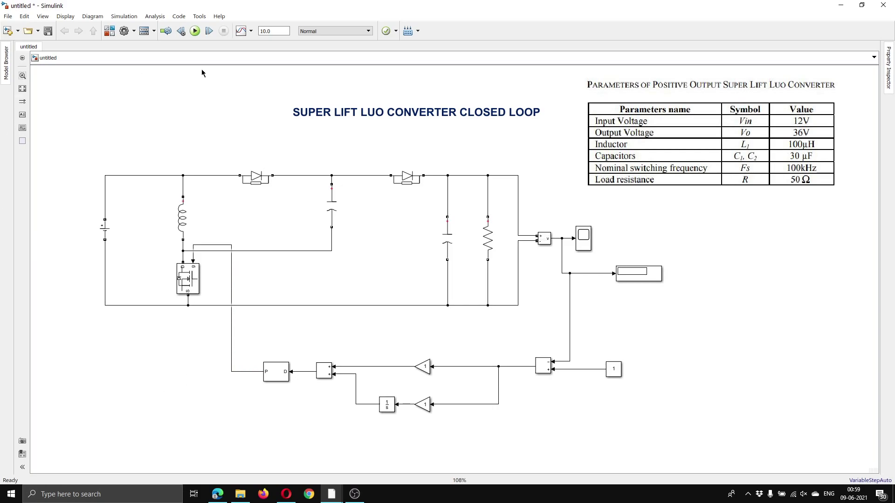
Add a powergui block above the circuit and set the simulation stop time to 1.
double_click(155, 123)
text(POW)
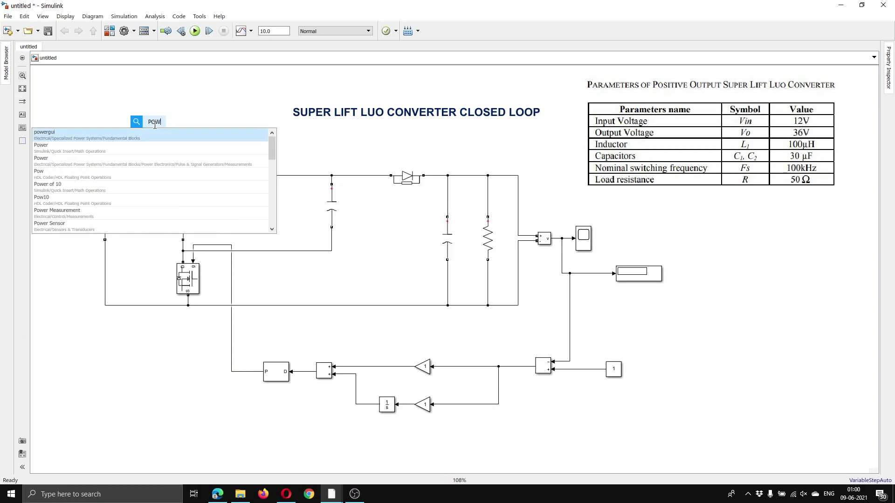
click(153, 134)
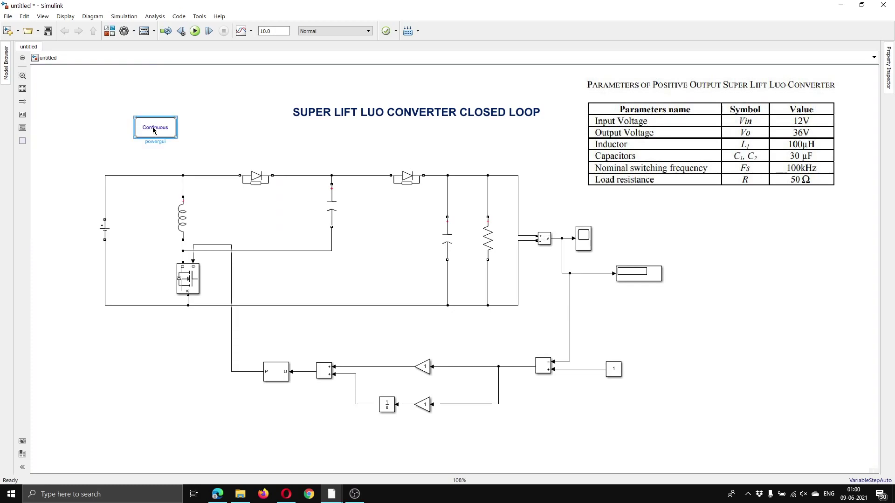
click(267, 105)
double_click(274, 31)
text(1)
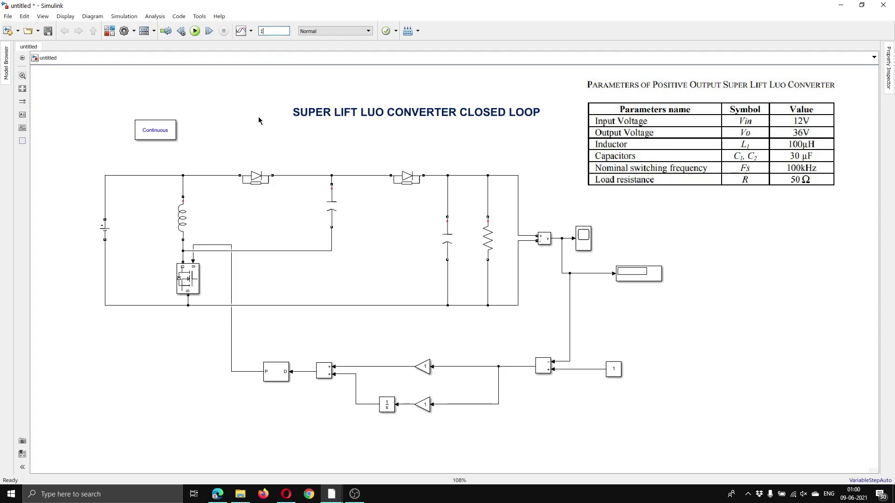
Set the amplitude of the DC input voltage source to 12 V.
scroll(779, 349, up, 1)
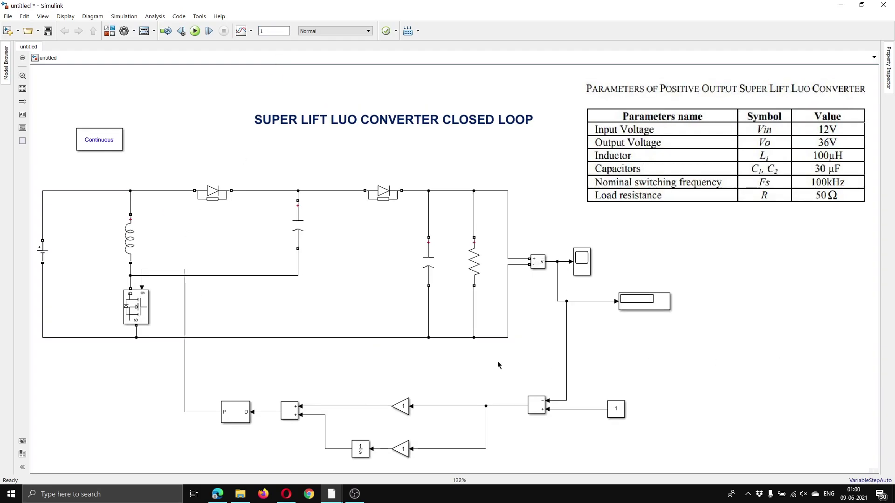
click(43, 259)
double_click(43, 259)
double_click(109, 253)
text(12)
click(120, 293)
Set the inductance of the series inductor branch to 100e-6 H.
click(138, 237)
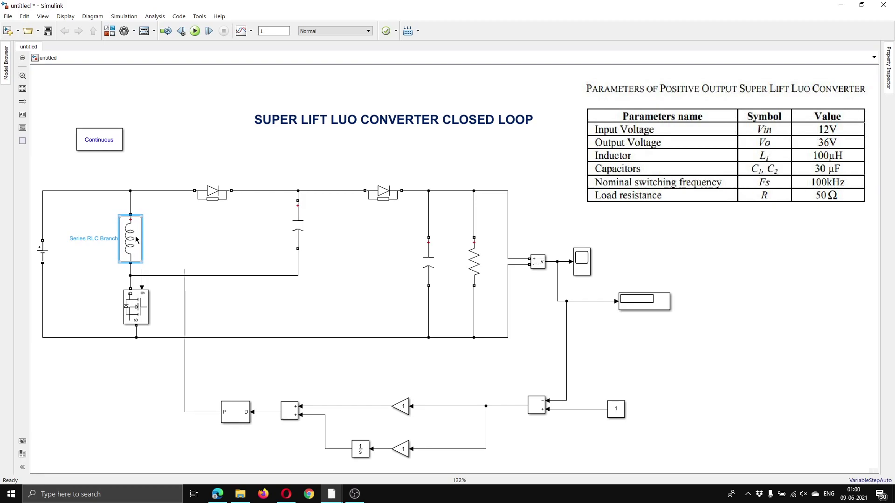
double_click(137, 241)
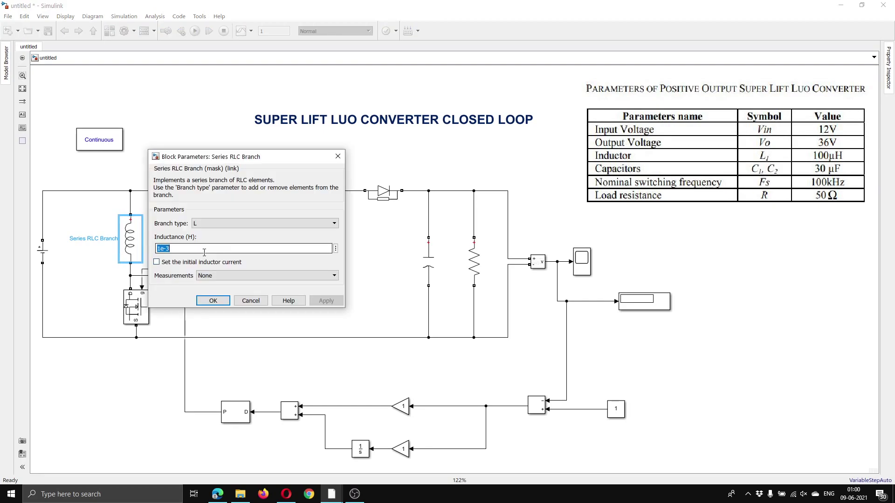
text(100E-)
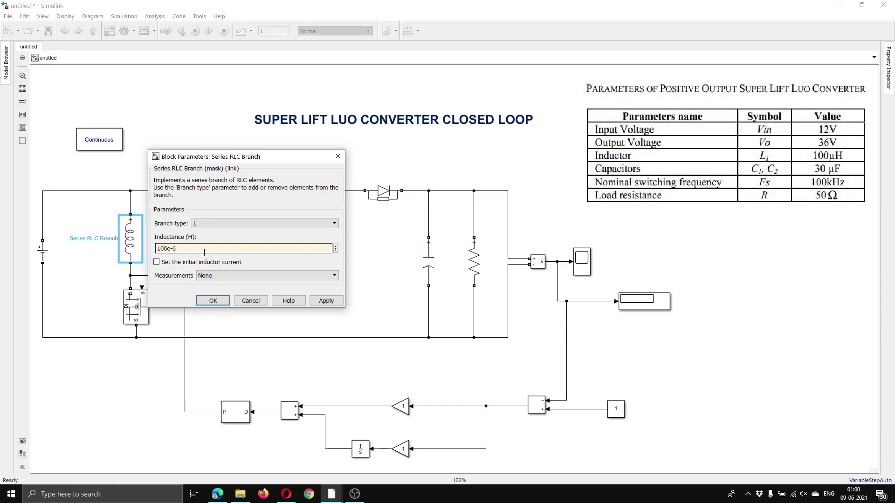
key(Return)
Set the capacitance of the capacitor between the two diodes to 30e-6 F.
double_click(298, 225)
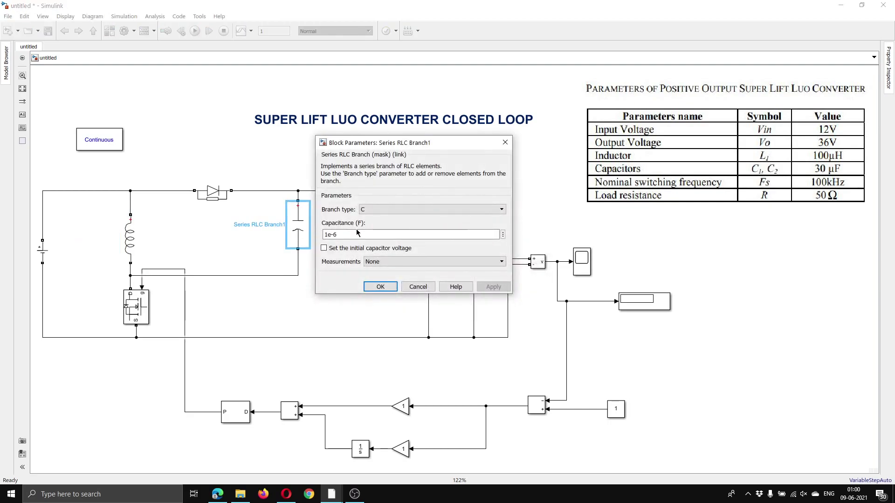
triple_click(356, 232)
text(30)
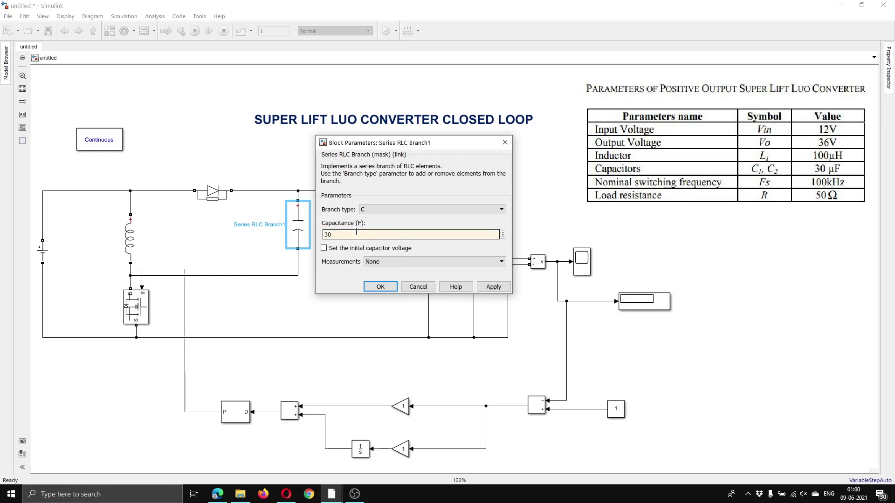
triple_click(356, 232)
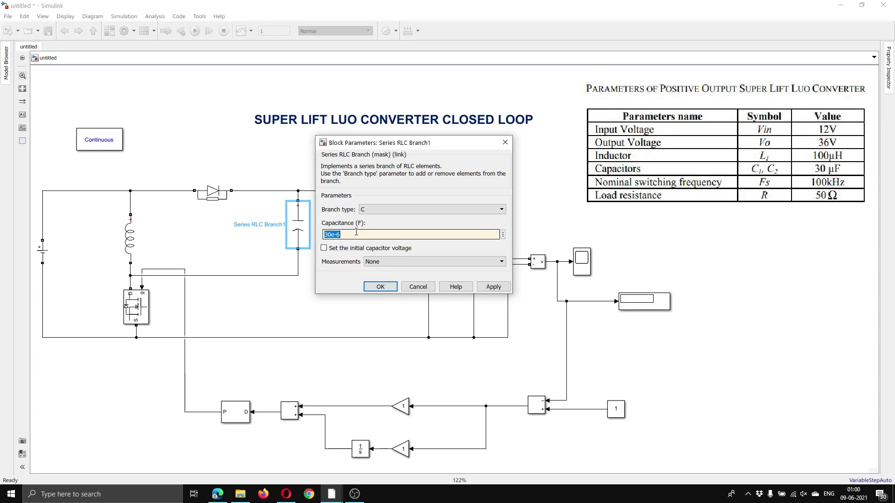
click(380, 287)
Set the capacitance of the output capacitor beside the load to 30e-6 F.
double_click(426, 270)
triple_click(470, 274)
text(30e-6)
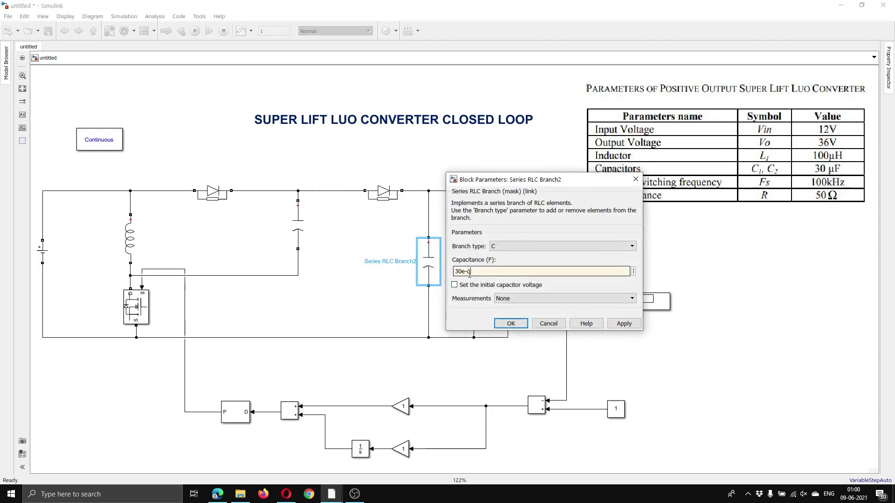
click(511, 323)
Set the resistance of the load resistor to 50 ohms.
click(482, 260)
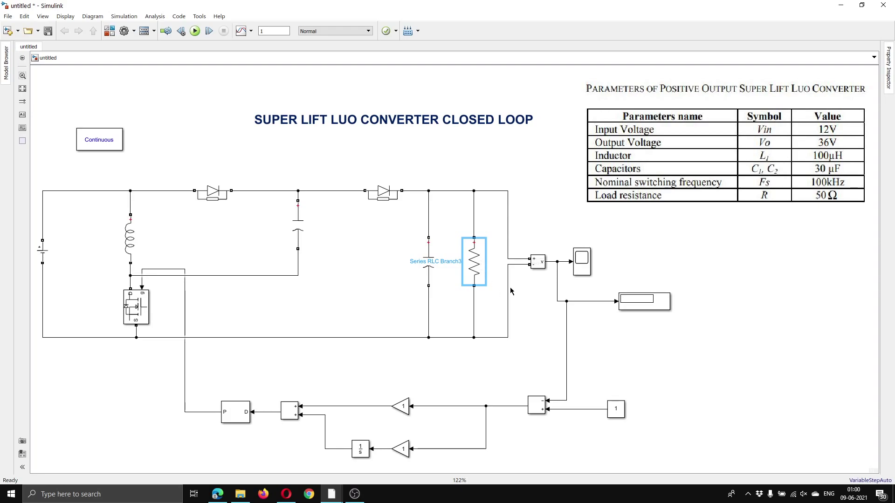
right_click(482, 267)
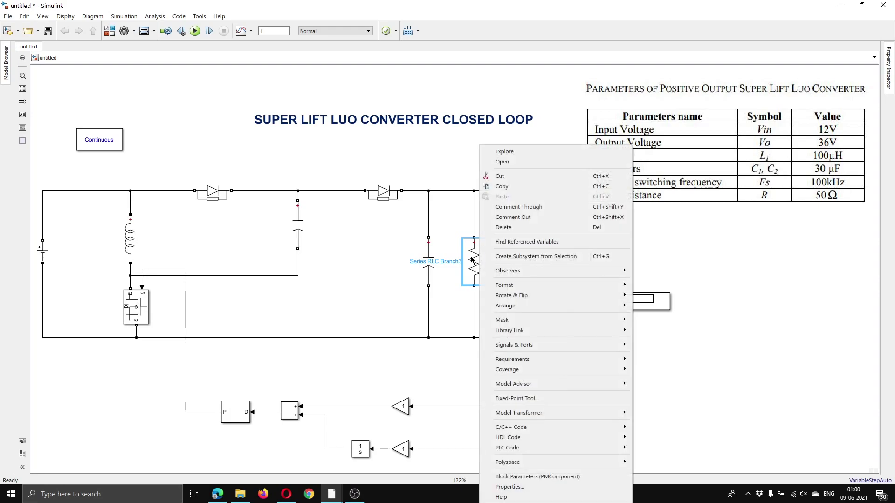
double_click(472, 259)
text(50)
key(Return)
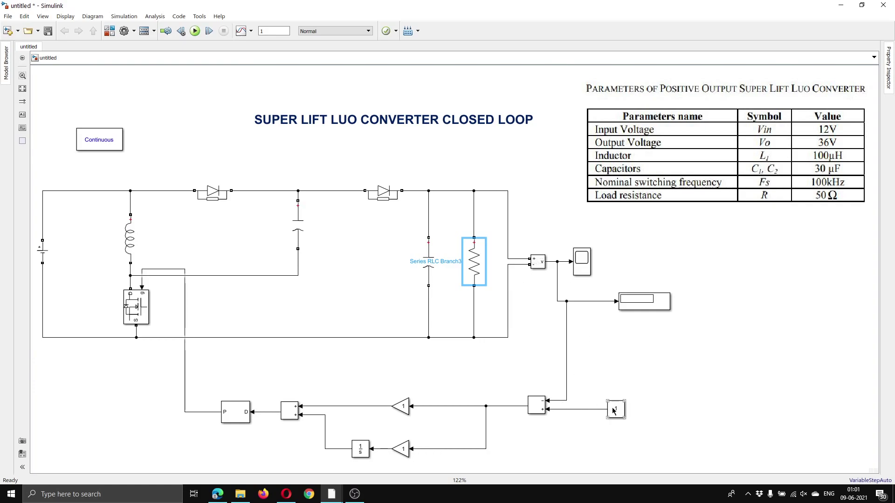
Set the gain of the upper, proportional Gain block to 0.345.
double_click(401, 407)
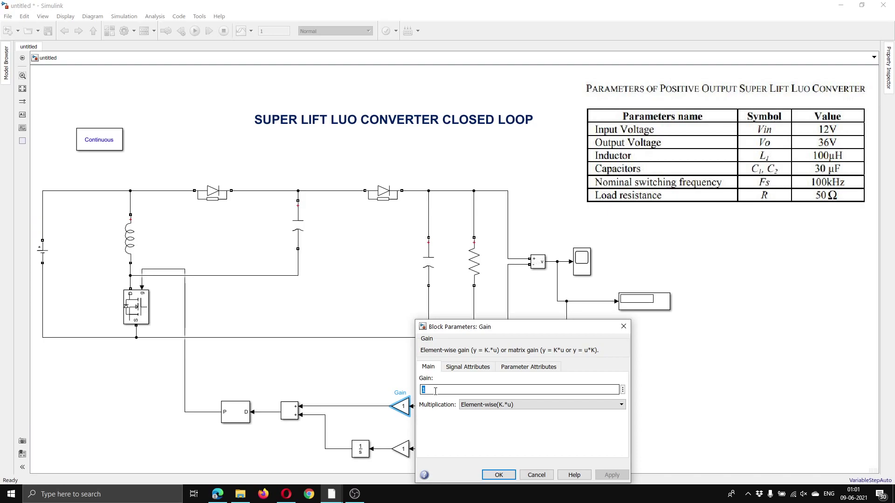
text(0)
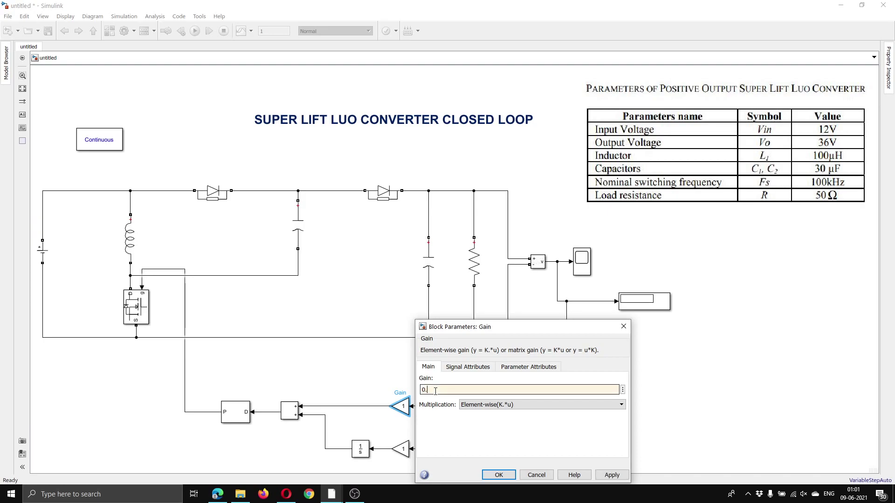
text(.345)
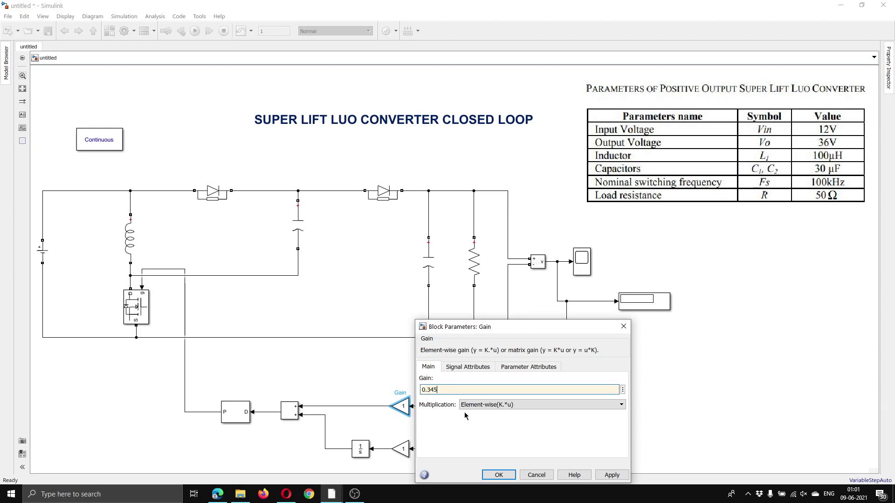
click(483, 478)
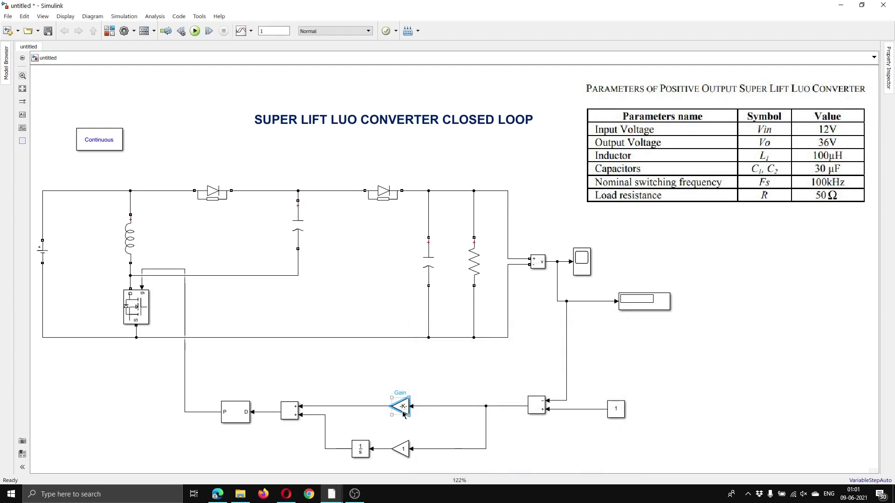
Widen both Gain blocks so that their values fit inside.
drag(408, 395, 421, 396)
click(429, 462)
click(405, 449)
drag(412, 457, 419, 457)
click(433, 449)
Set the switching frequency of the PWM Generator (DC-DC) block.
double_click(243, 415)
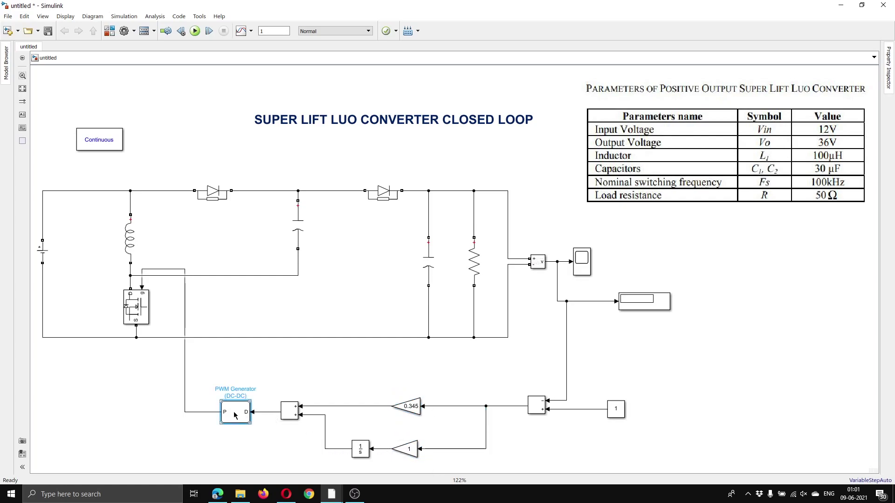
double_click(283, 401)
text(10)
key(Return)
Set the reference Constant block feeding the error subtractor to 40.
double_click(615, 410)
text(4)
key(Return)
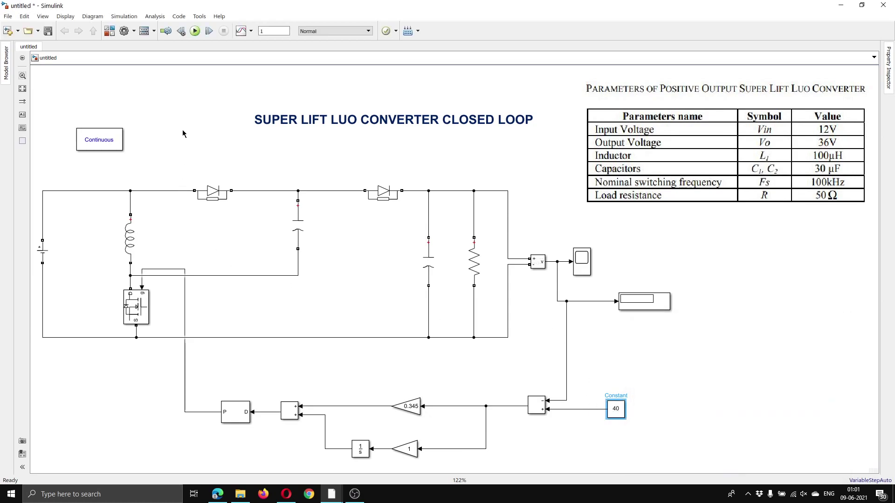
Run the simulation, resuming it when paused, and examine the output voltage waveform in the scope scaled to fit.
click(195, 31)
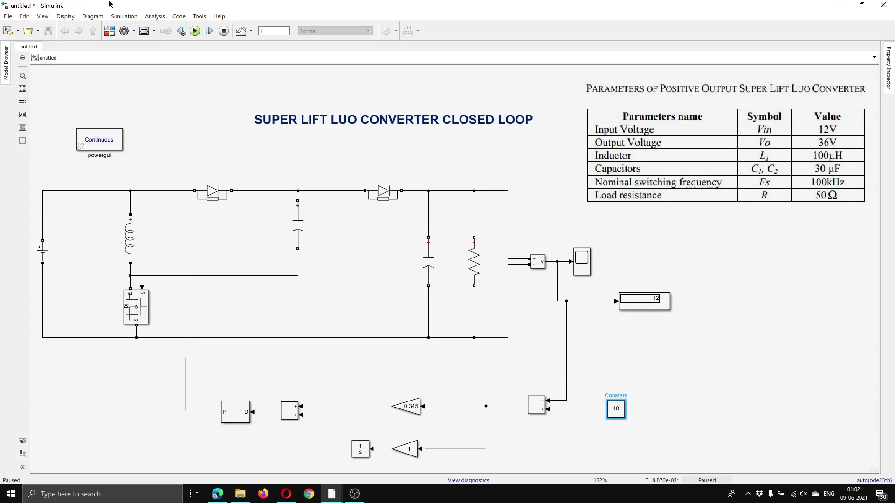
click(193, 30)
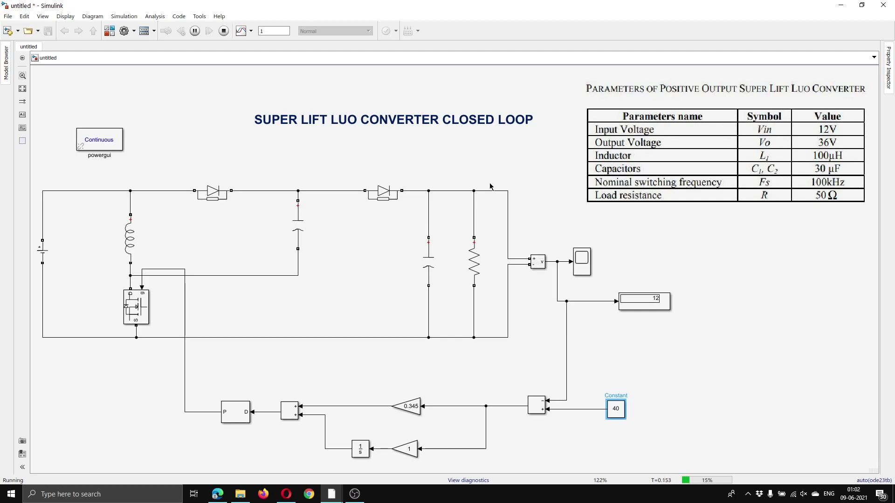
click(583, 261)
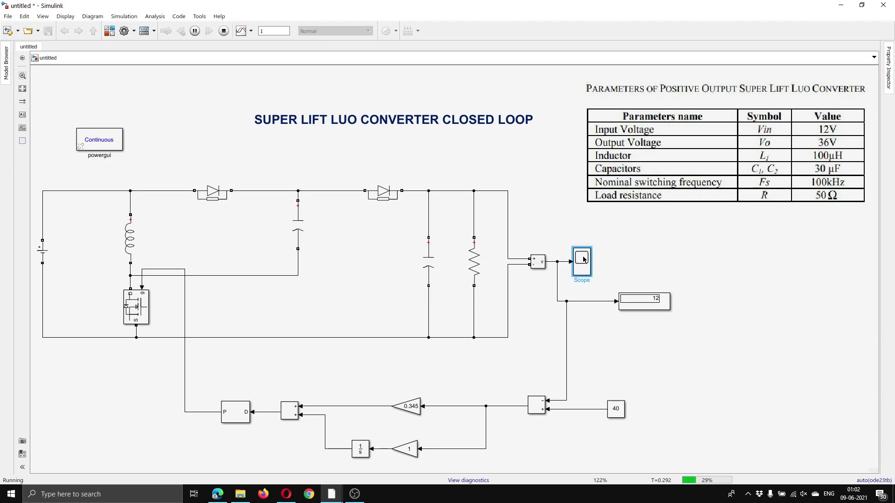
double_click(583, 260)
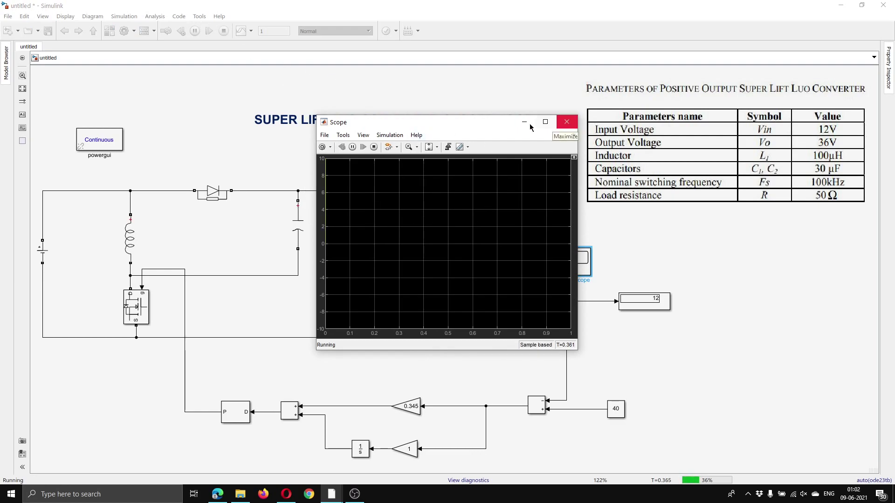
click(428, 148)
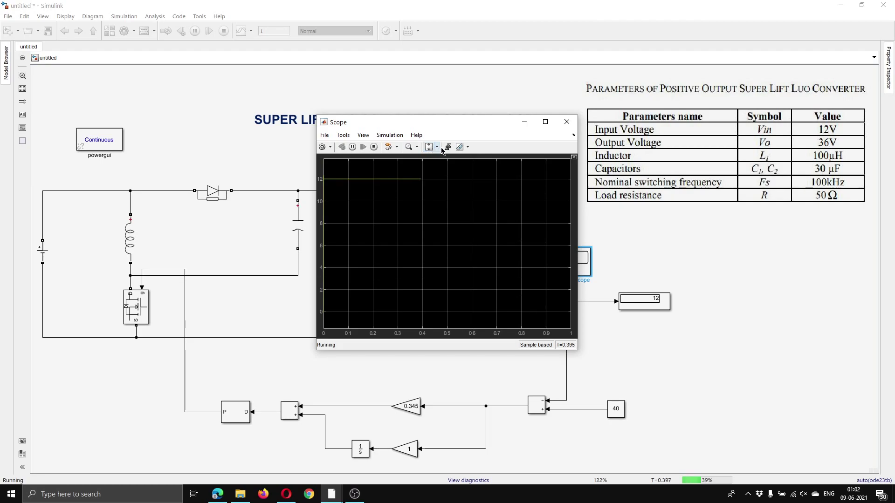
click(567, 122)
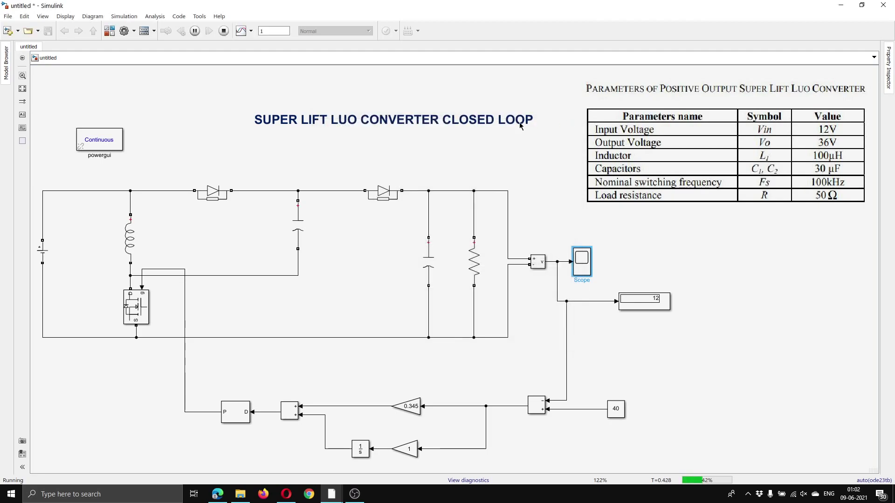
Stop the running simulation and add a Gain block with a gain of 1/100 above the reference Constant.
click(224, 32)
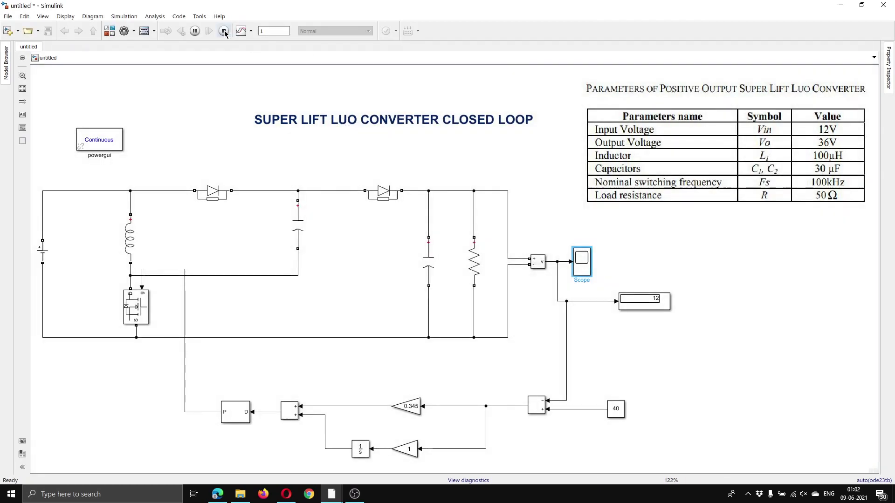
double_click(632, 370)
text(ga)
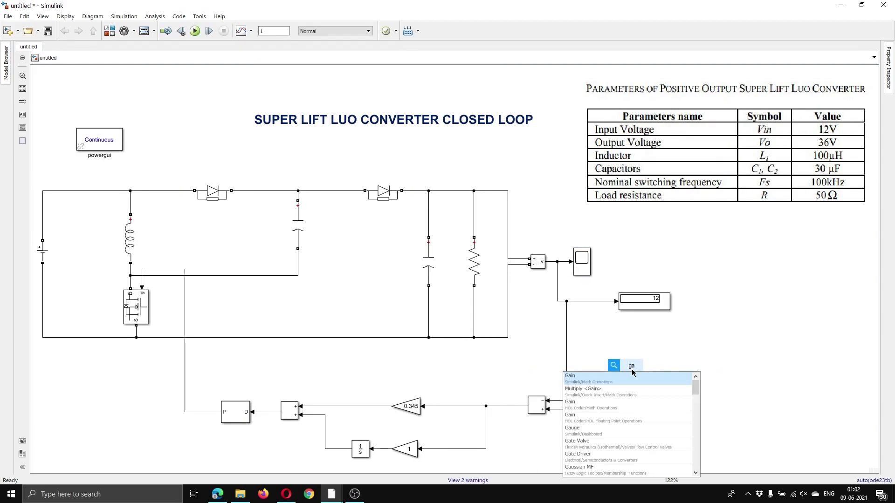
key(Return)
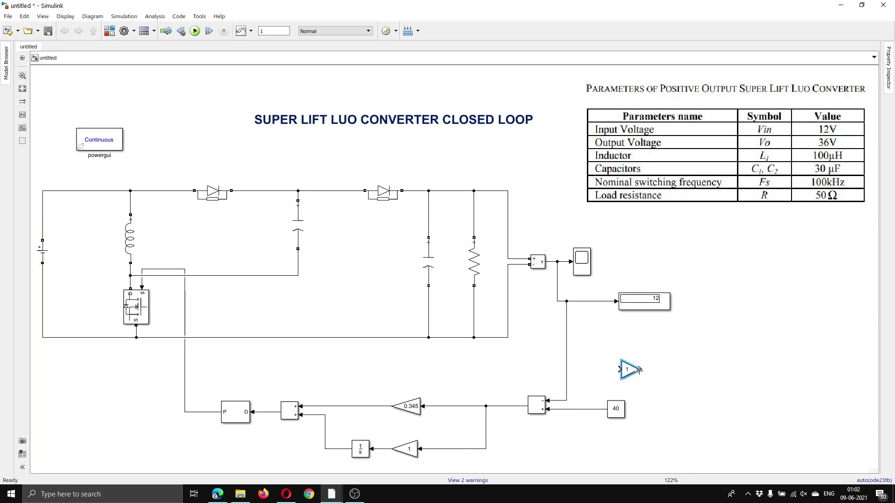
double_click(627, 369)
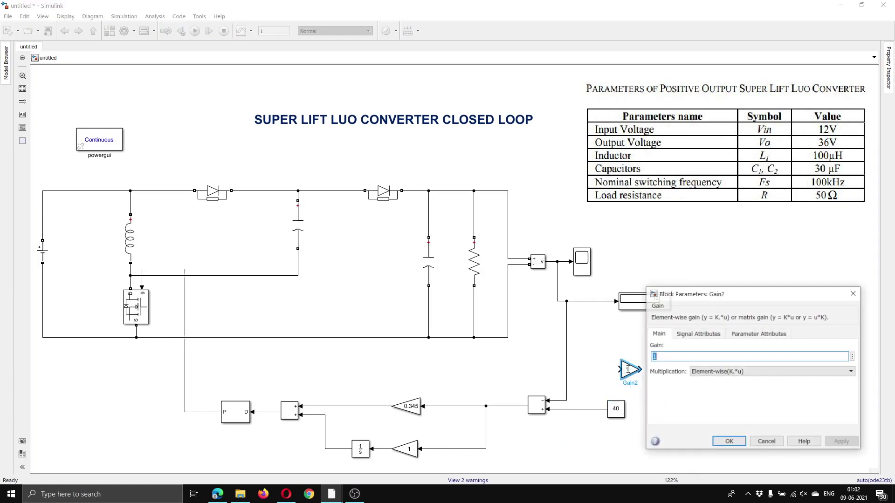
text(1/)
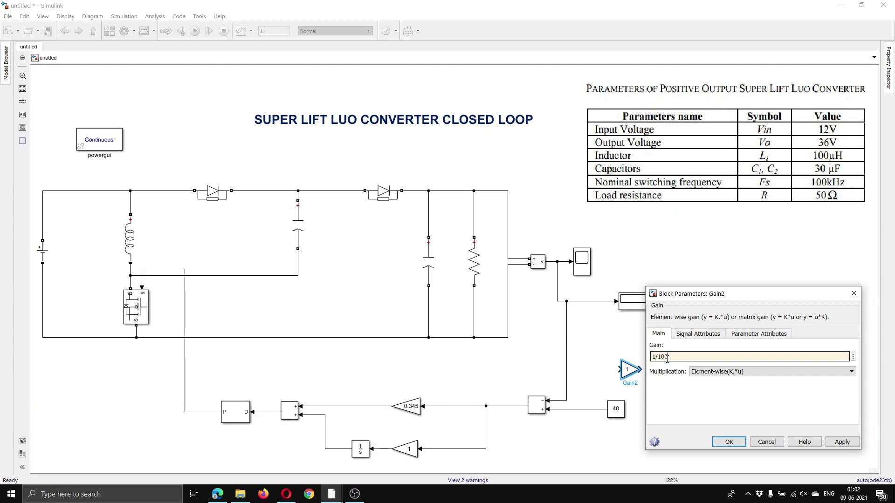
text(100)
key(Return)
click(627, 369)
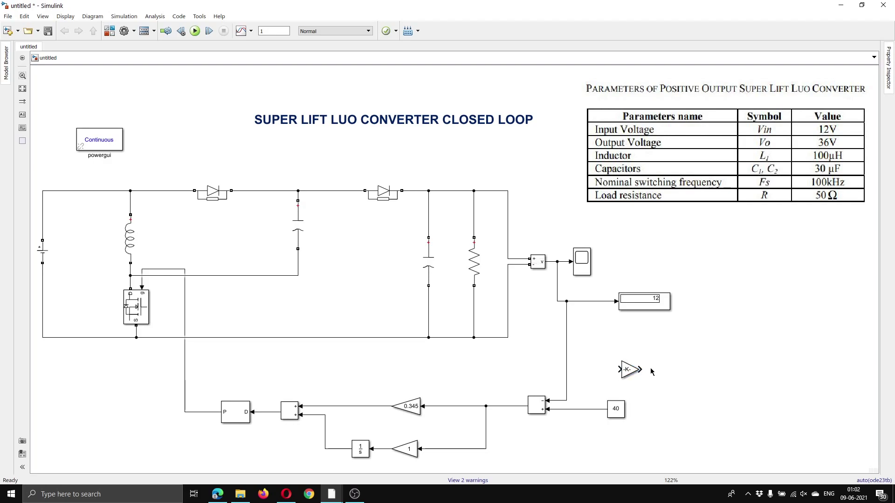
Rotate the 1/100 Gain block to face down and insert it into the output voltage feedback line.
drag(629, 369, 563, 364)
key(ctrl+r)
click(561, 359)
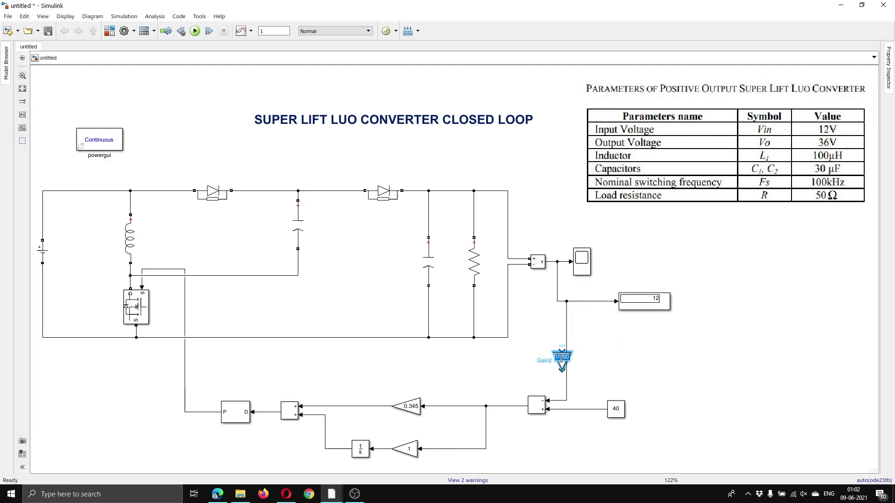
click(591, 365)
Insert a copy of the 1/100 Gain block, rotated to face the subtractor, between the reference Constant and the subtractor.
click(570, 357)
drag(562, 357, 592, 409)
key(ctrl+r)
click(693, 398)
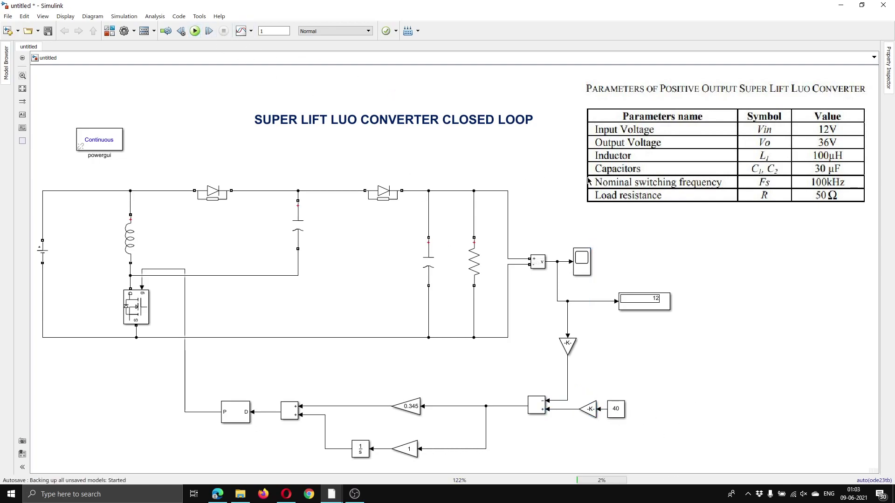
Run the simulation, check the output voltage in the scope scaled to fit, and stop the run.
key(ctrl+t)
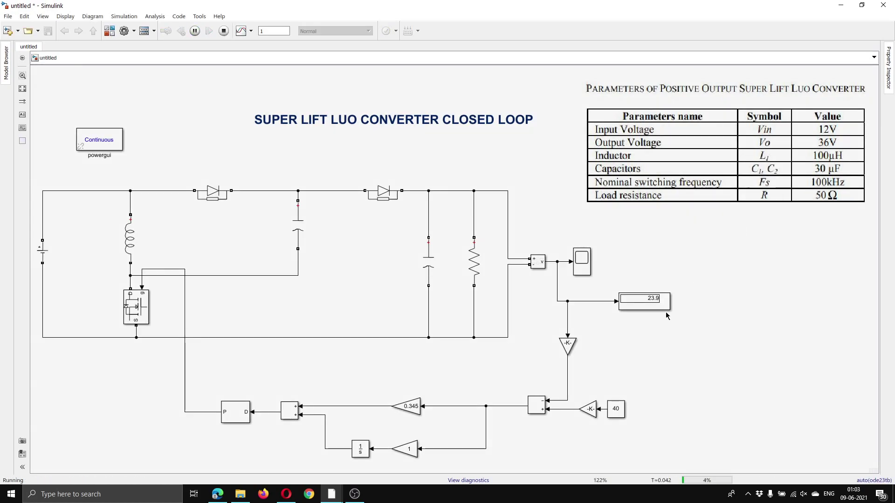
click(587, 264)
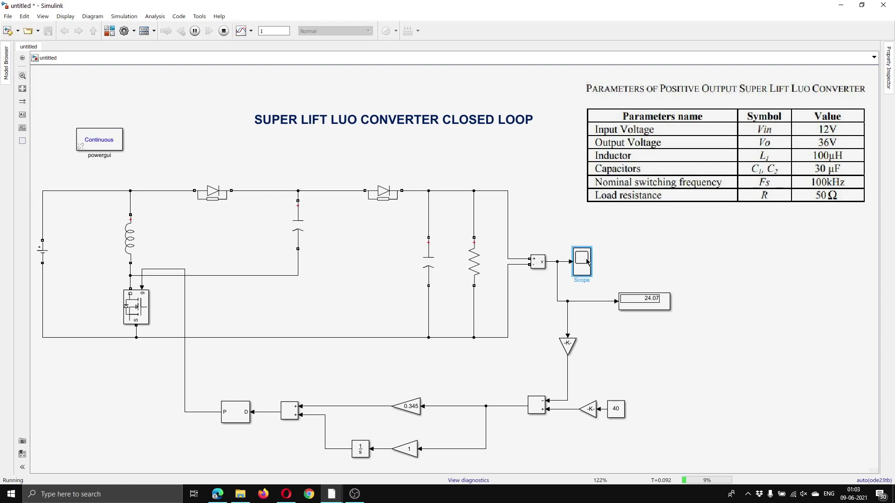
double_click(581, 260)
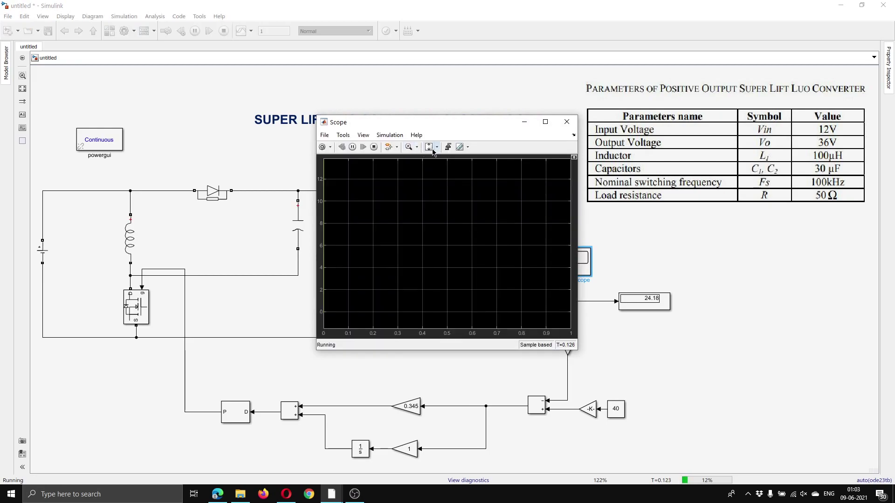
click(433, 150)
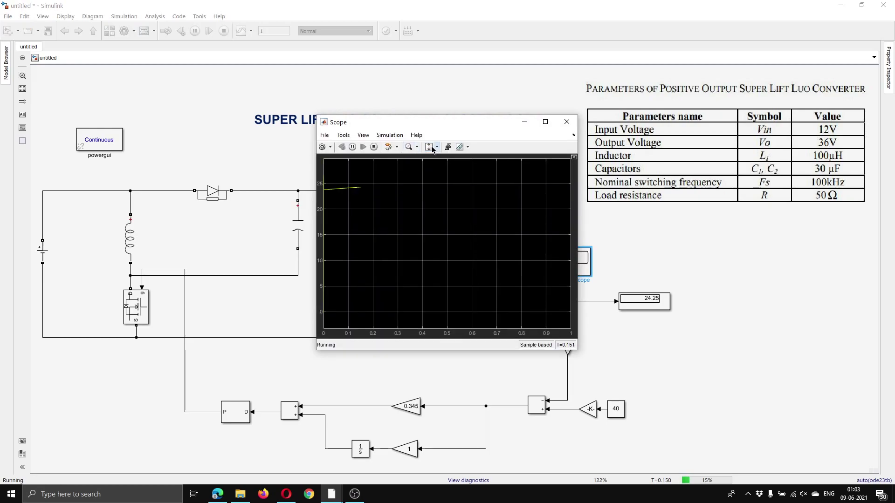
click(575, 124)
click(224, 31)
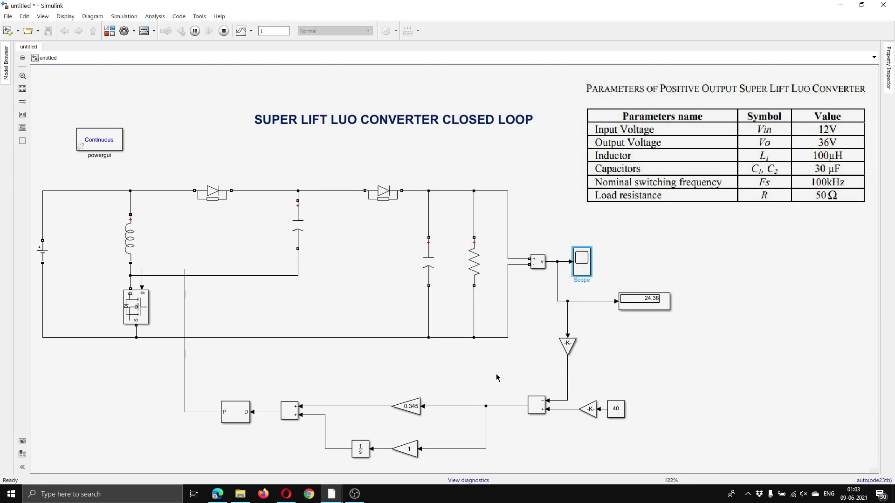
Set the gain of the block feeding the integrator to 40.
click(411, 450)
double_click(411, 450)
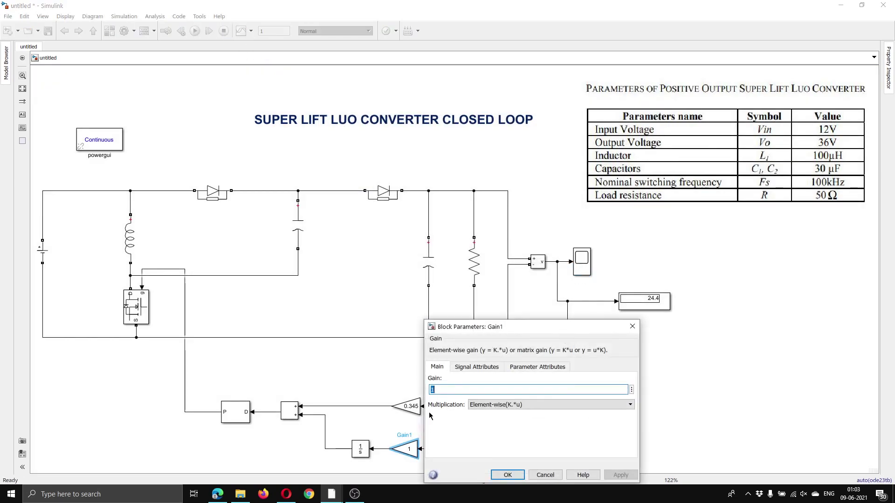
text(12)
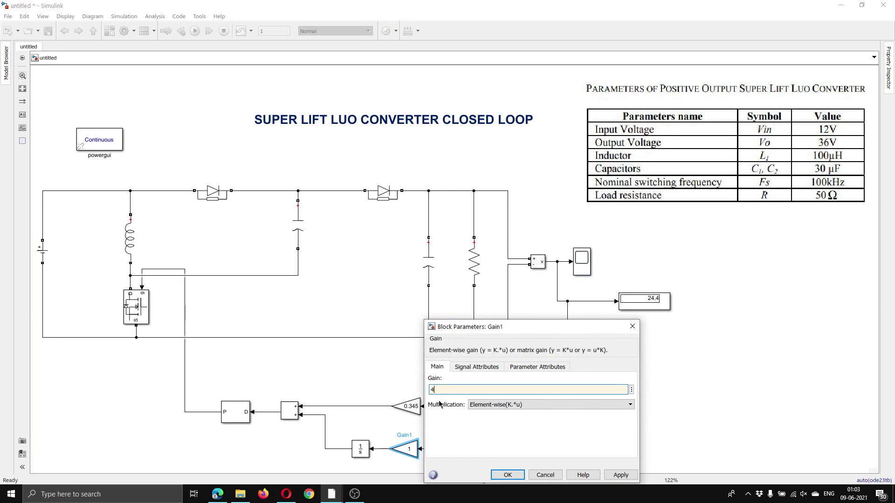
key(Return)
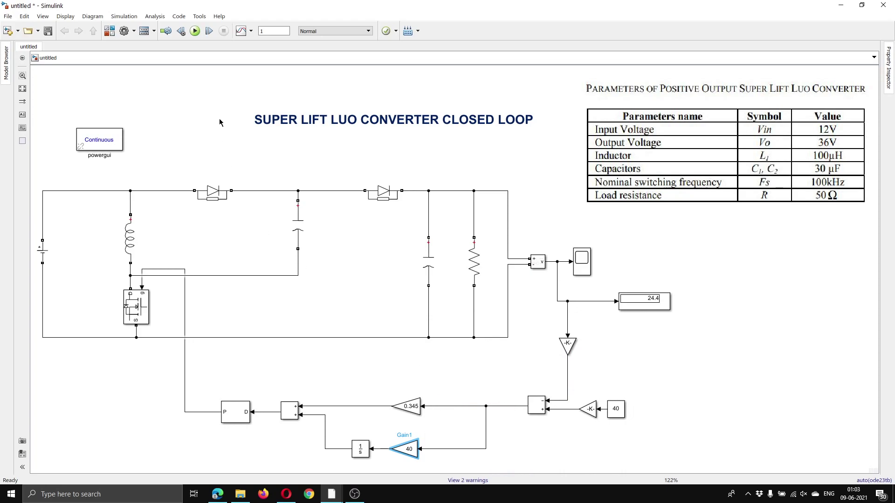
Run the simulation and examine the output voltage response in the scope with the axes scaled to fit.
click(195, 31)
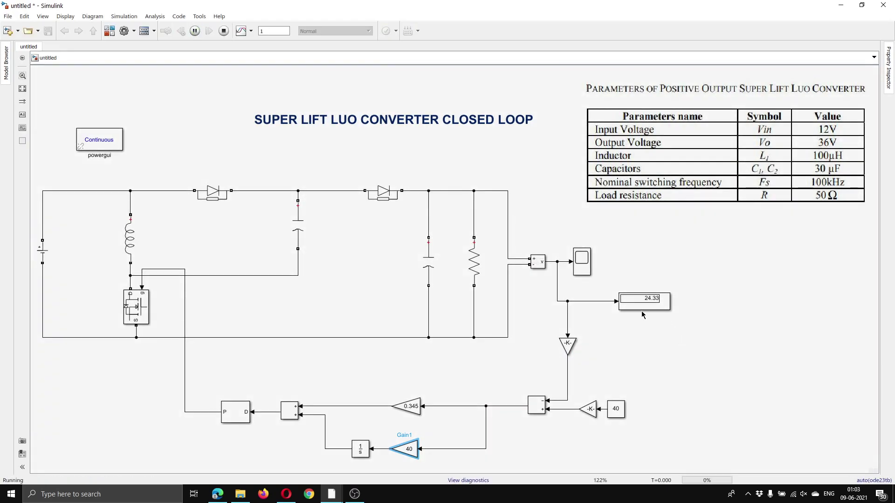
click(583, 263)
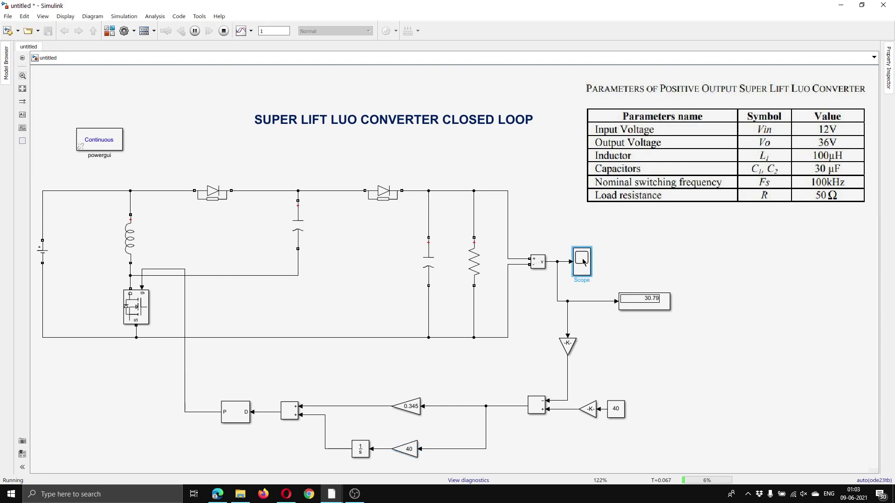
double_click(583, 262)
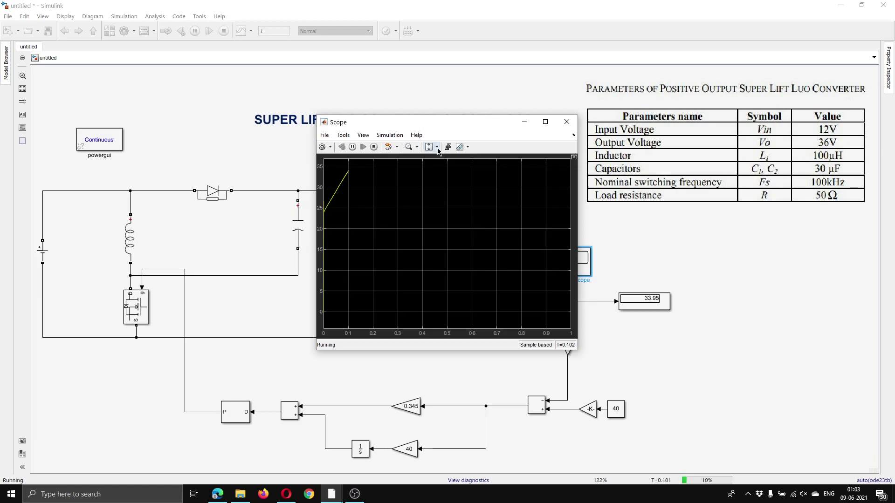
click(431, 148)
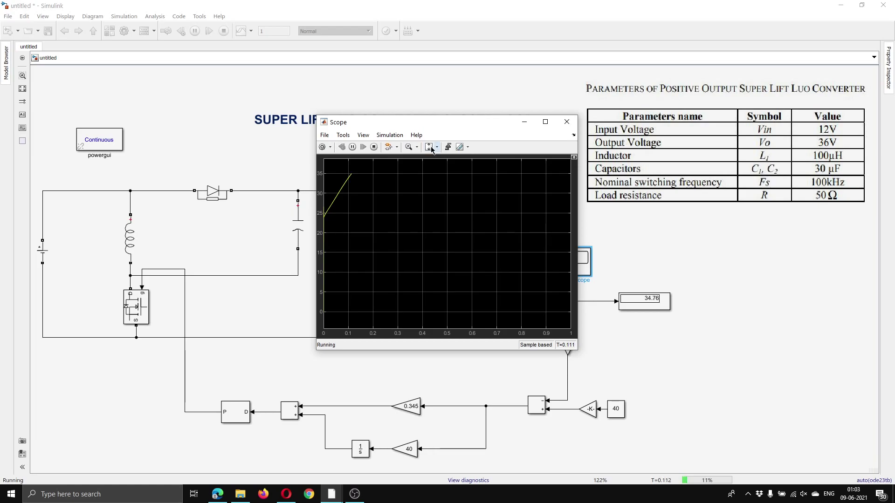
Style the scope's Voltage Measurement line with a width of 2 and a blue colour.
click(363, 135)
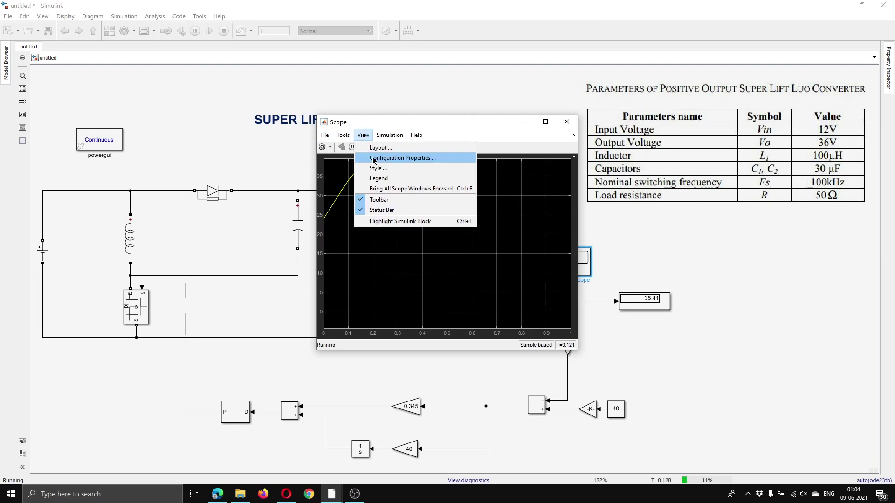
click(390, 171)
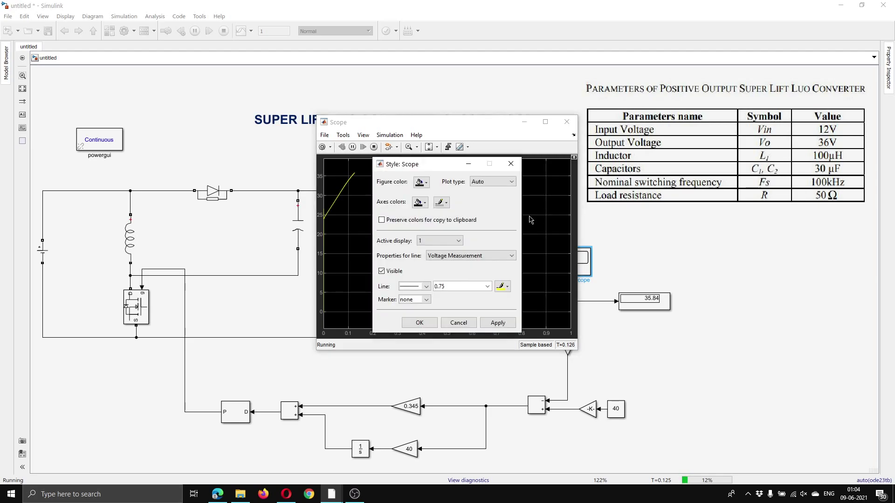
double_click(476, 282)
text(2)
click(501, 291)
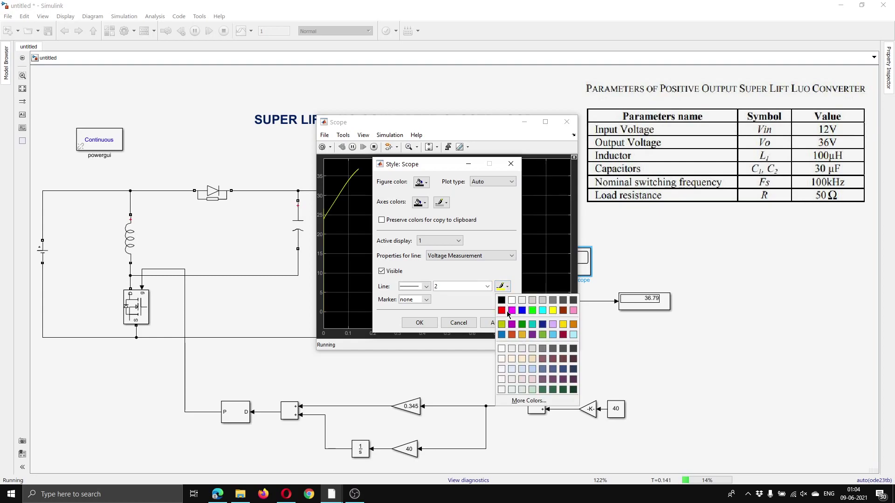
click(505, 312)
click(503, 286)
click(522, 311)
click(500, 324)
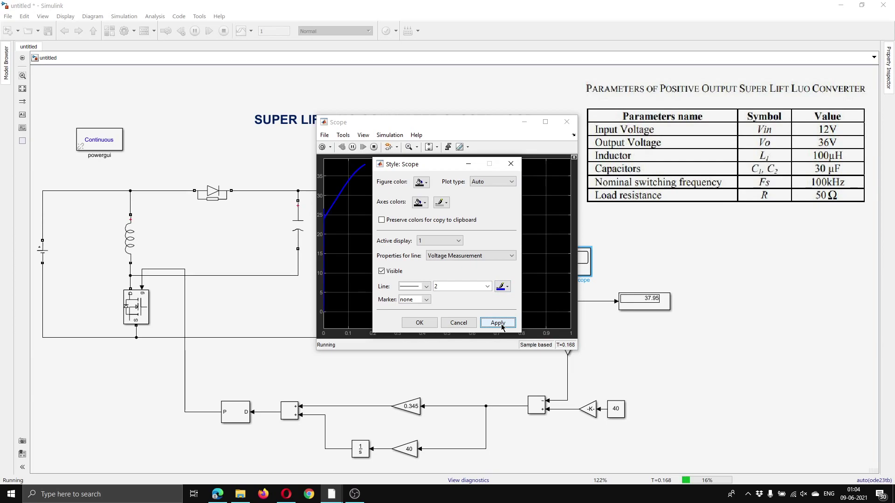
Set the width of the scope's Voltage Measurement line to 3 and accept the style settings.
double_click(467, 287)
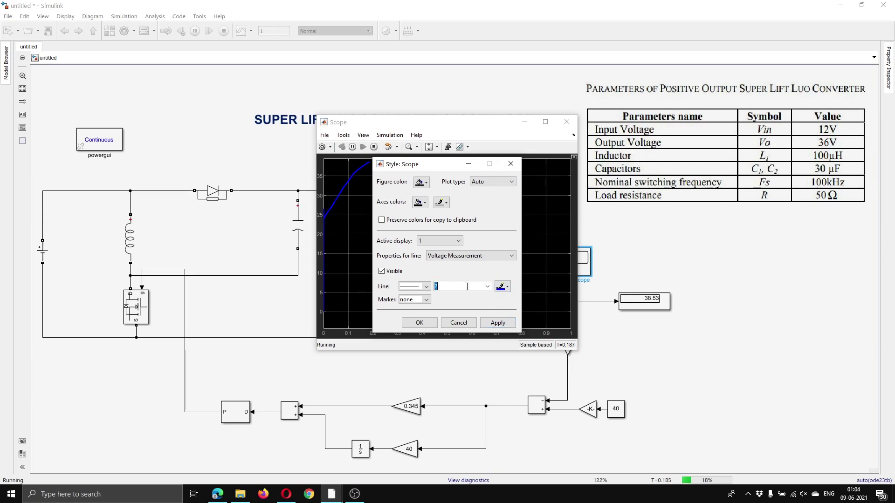
text(3)
click(498, 323)
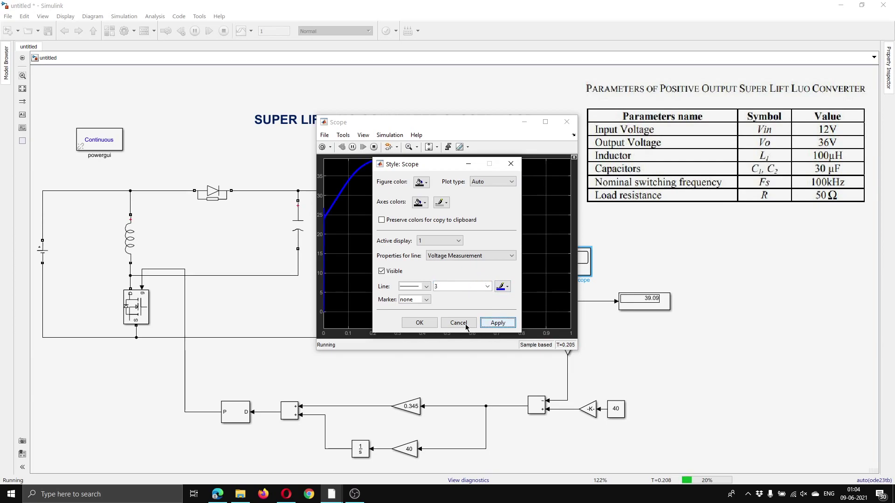
click(436, 324)
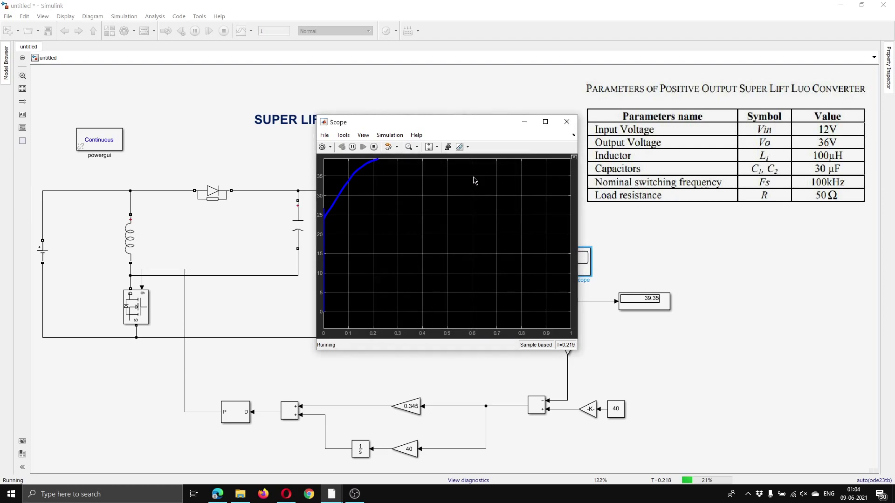
Rescale the scope's axes on both directions to examine the voltage response, then close it and stop the simulation.
click(428, 147)
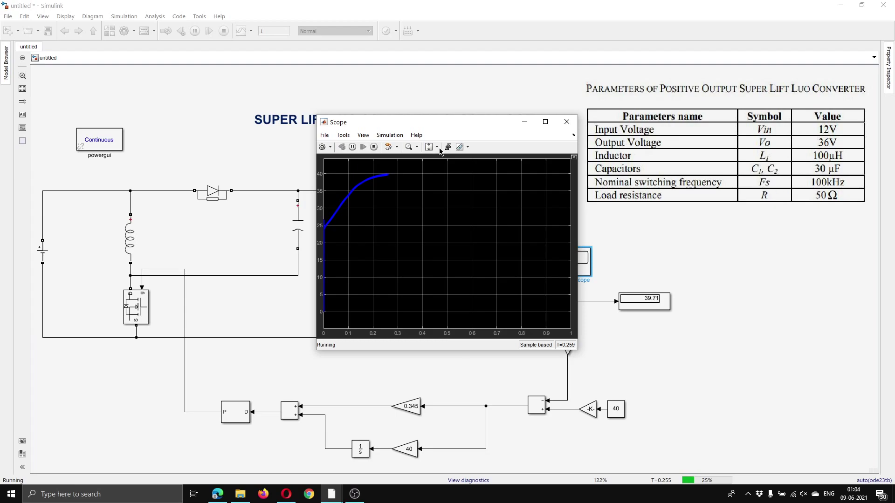
click(438, 148)
click(431, 171)
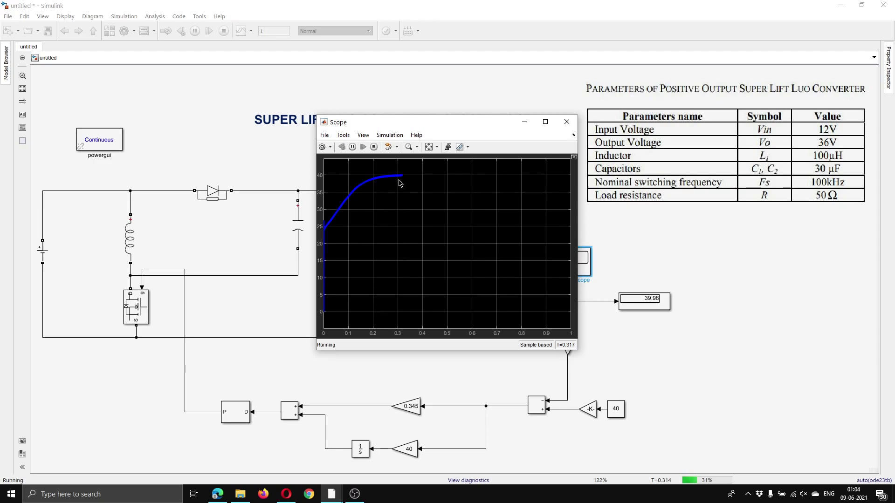
click(567, 122)
click(224, 31)
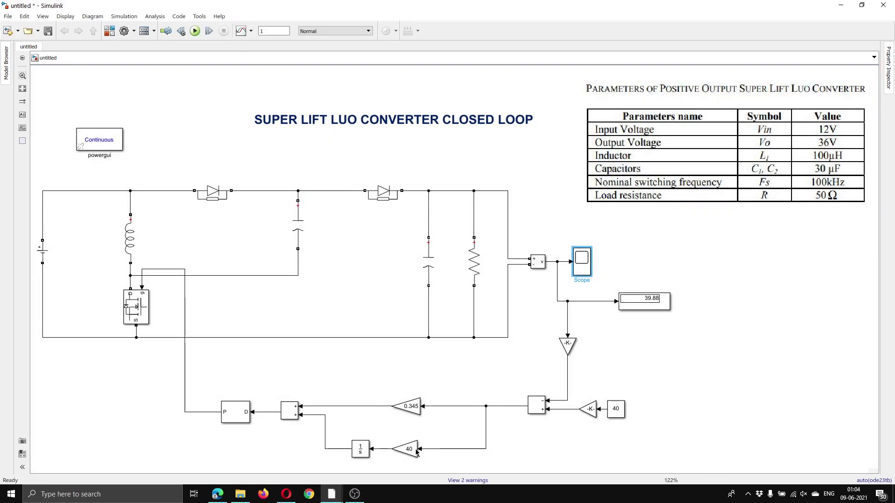
Set the gain of the block feeding the integrator to 100.
double_click(407, 449)
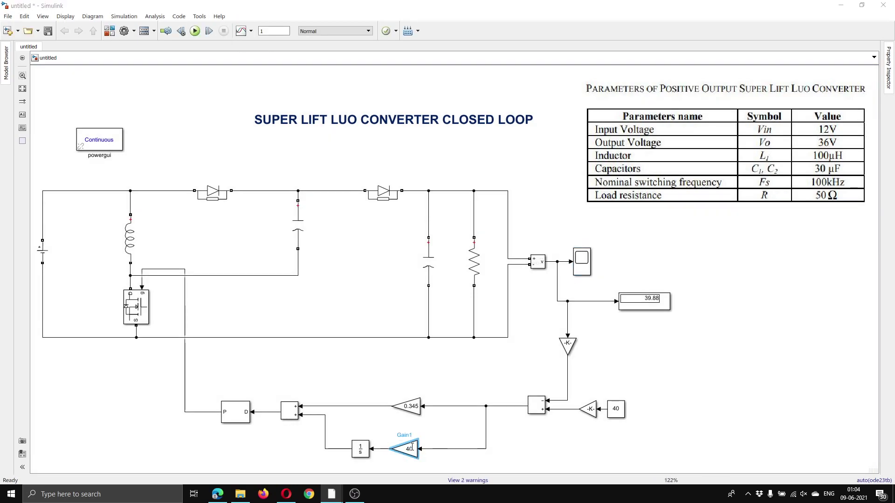
text(100)
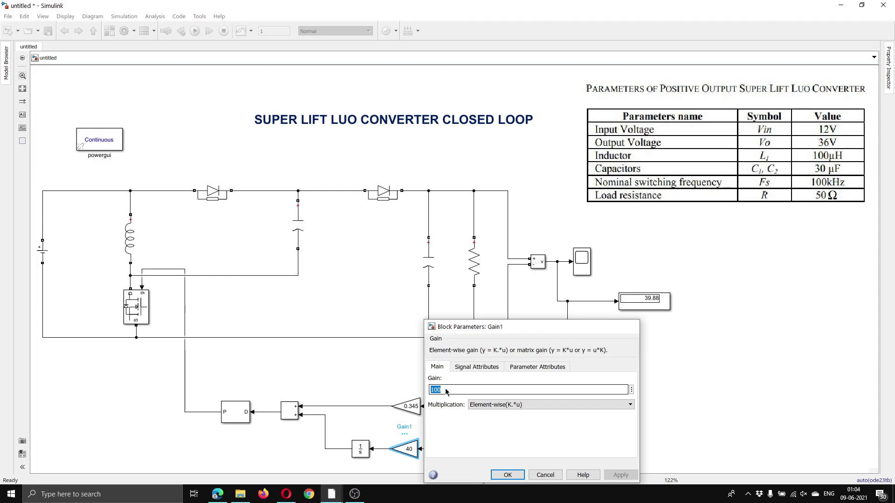
key(Return)
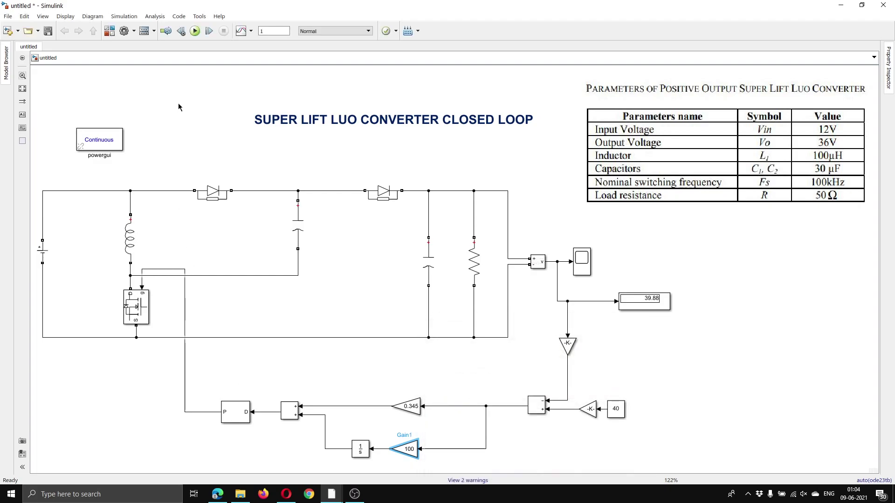
Run the simulation and examine the output voltage in the maximised scope, leaving the run going.
click(195, 30)
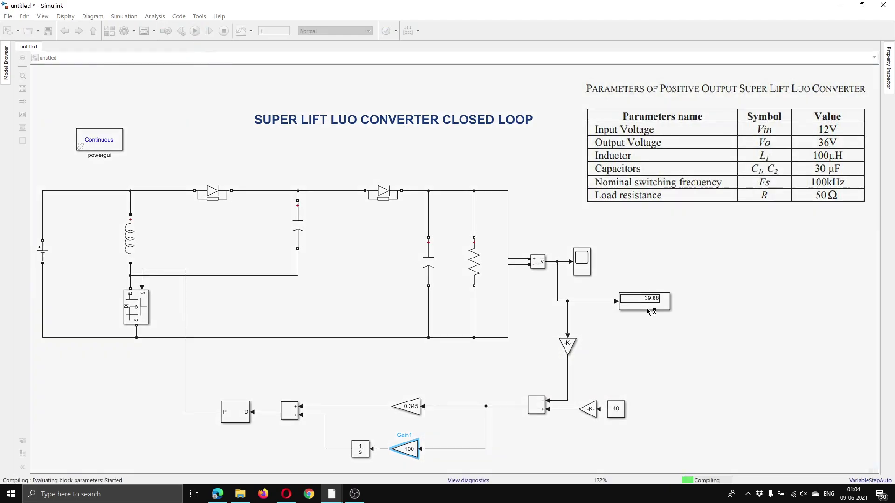
click(584, 262)
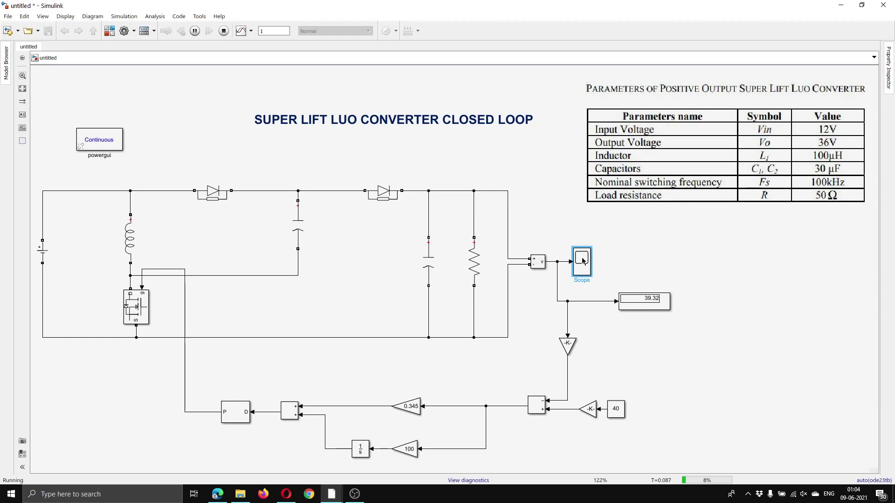
double_click(583, 261)
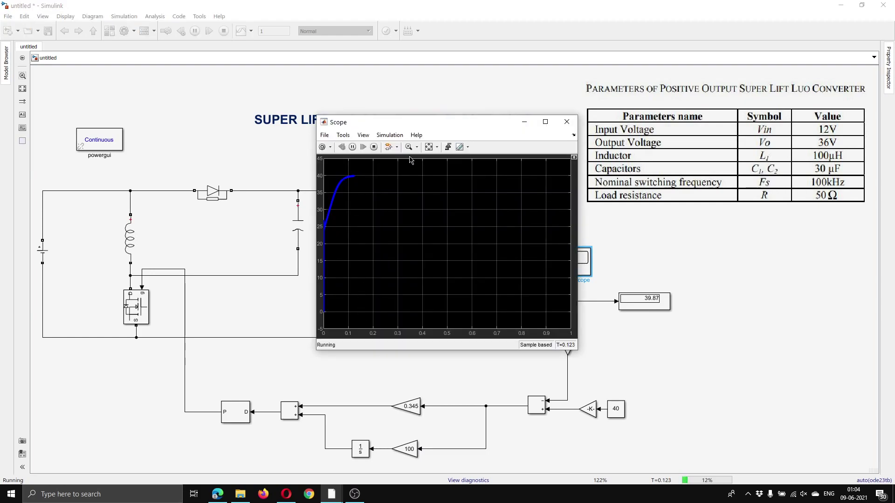
click(545, 122)
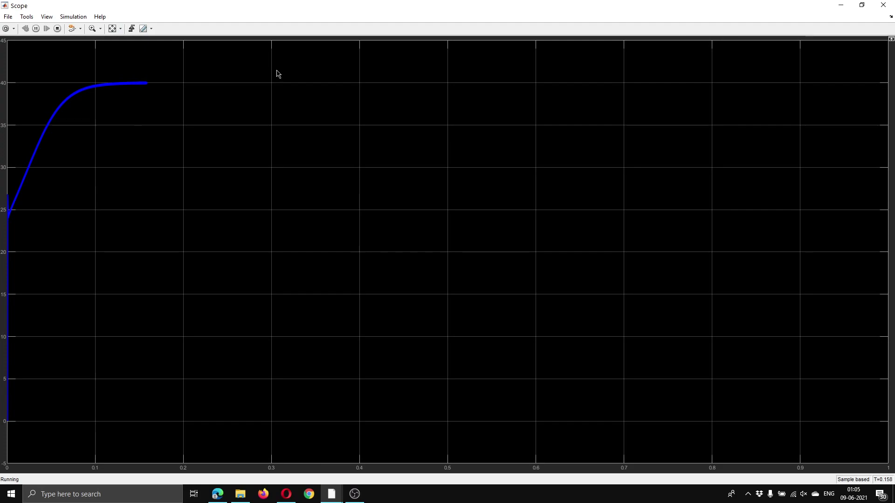
click(841, 5)
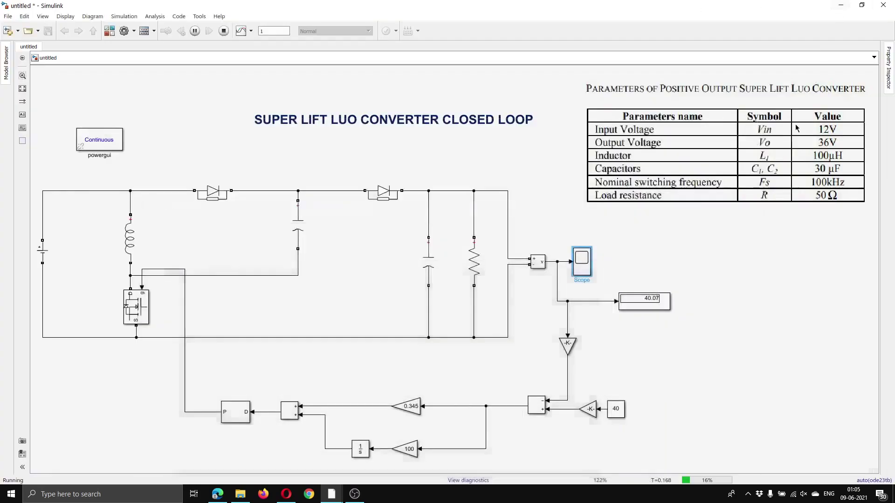
Set the reference Constant block's value to 60 while the simulation is running.
double_click(616, 409)
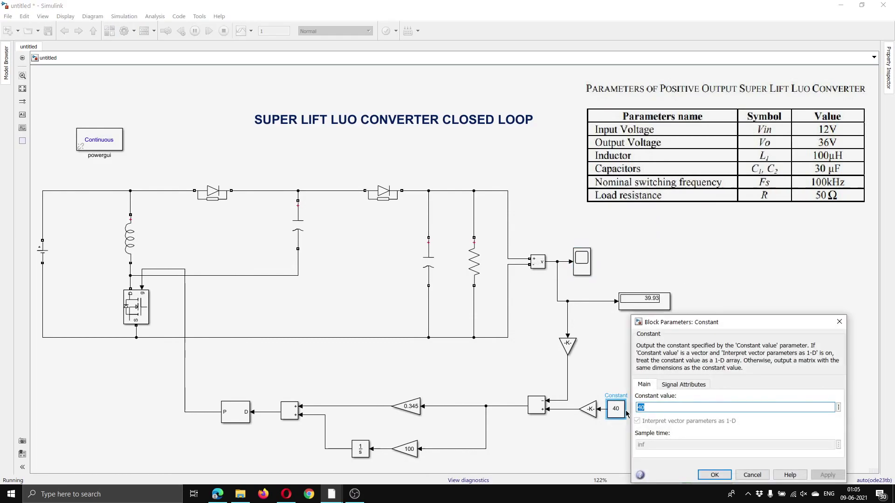
text(60)
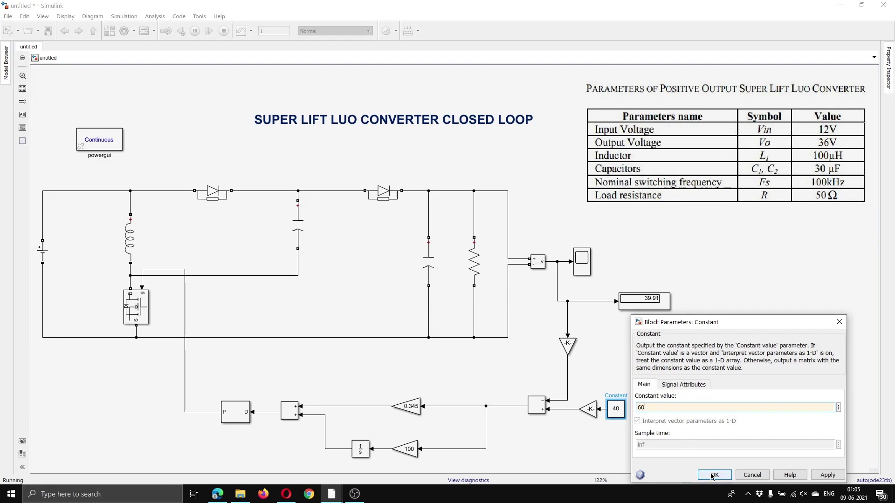
click(713, 475)
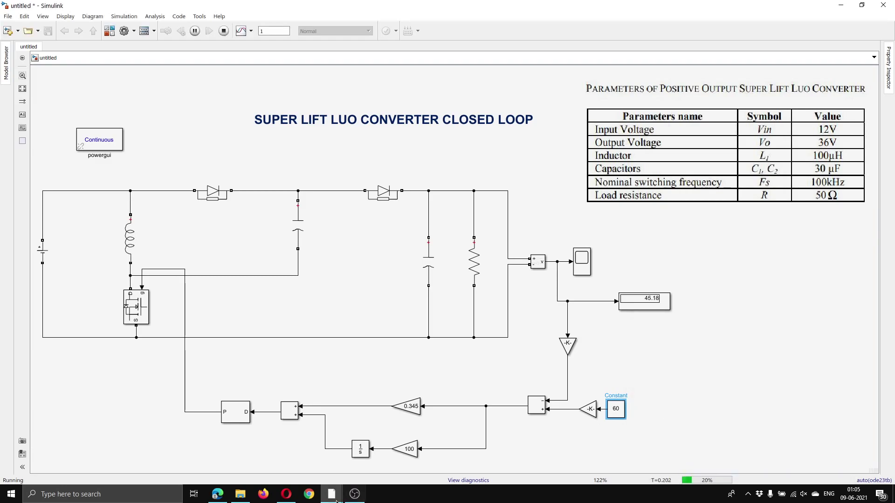
Examine the output voltage's response to the 60 V reference in the scope with its axes rescaled to fit.
mouse_move(335, 498)
click(459, 426)
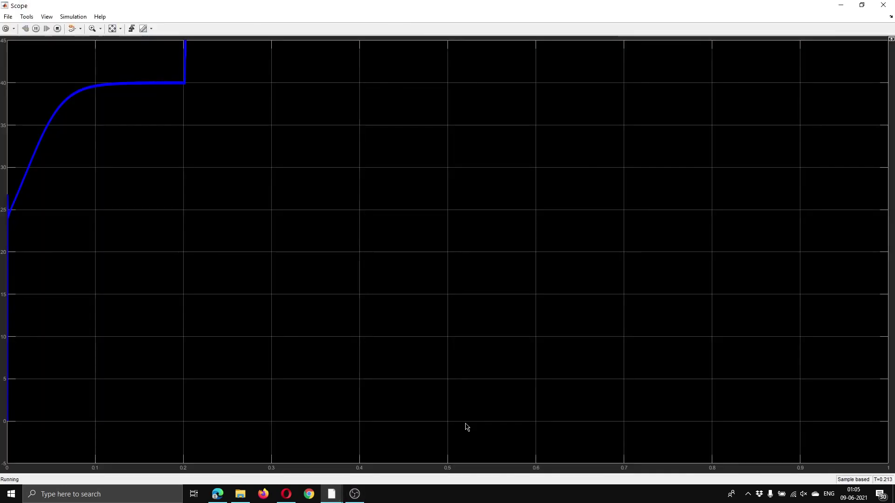
click(112, 29)
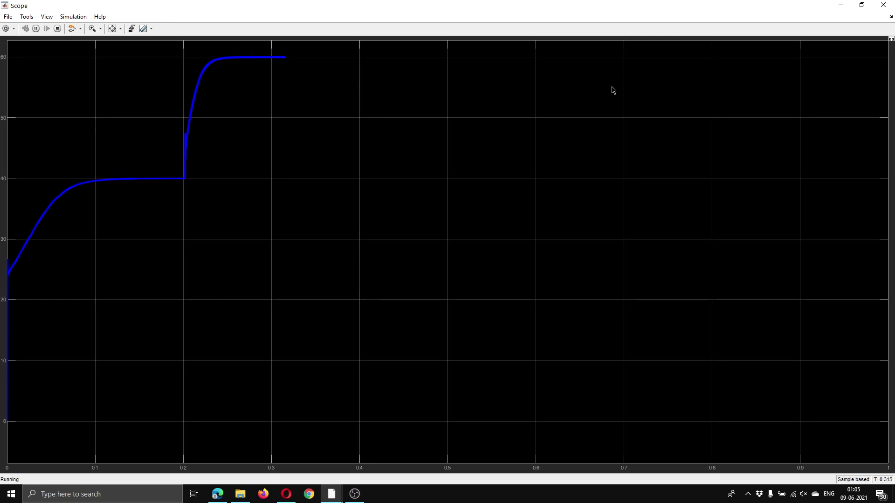
click(835, 6)
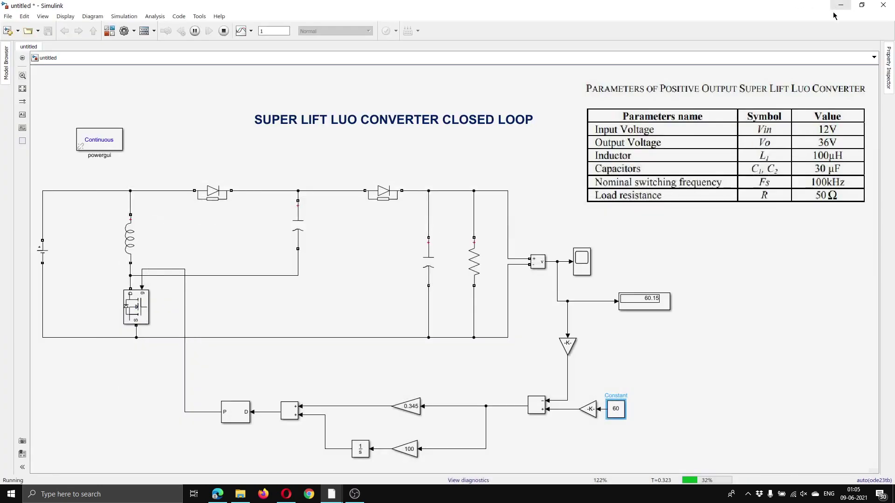
Change the reference Constant block's value to 50 during the same run.
click(616, 408)
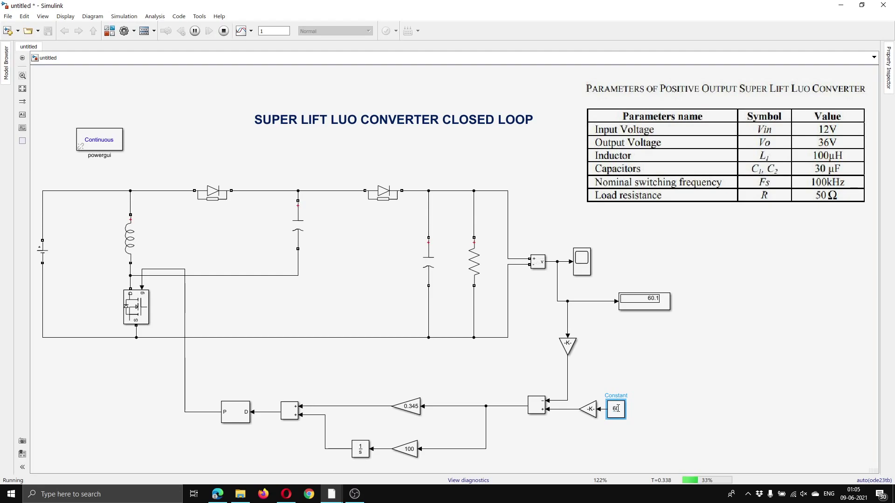
double_click(617, 409)
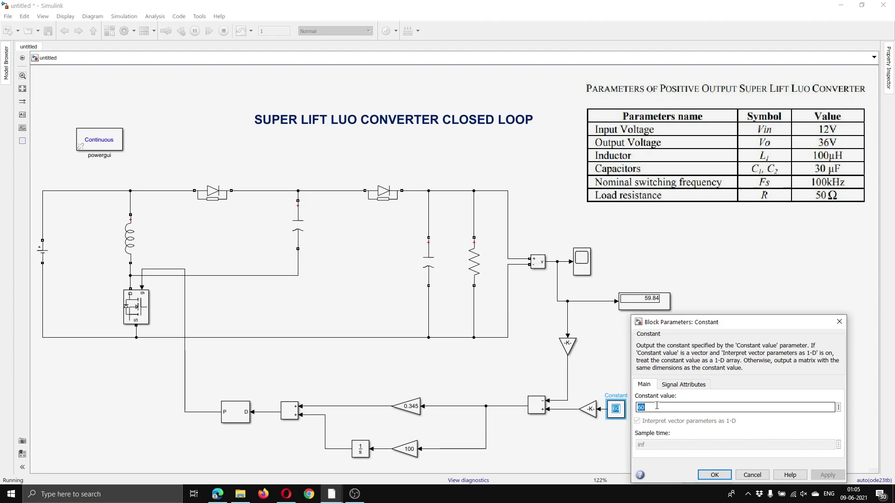
text(50)
key(Return)
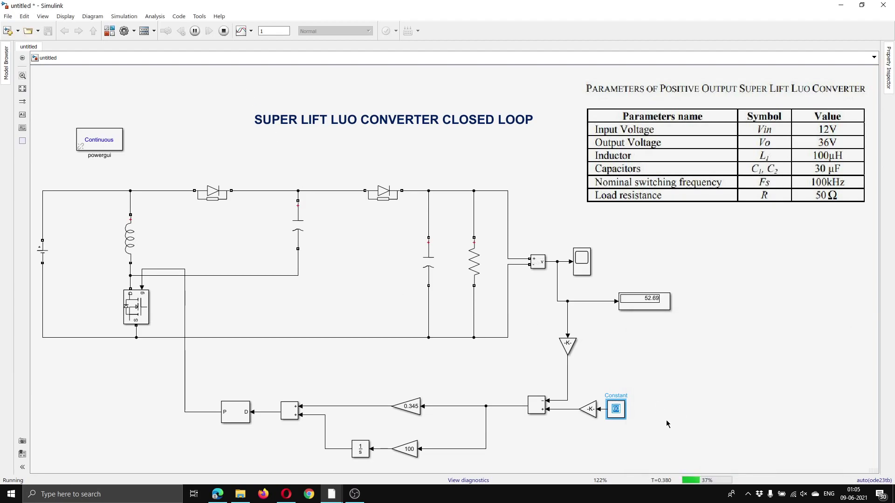
click(654, 418)
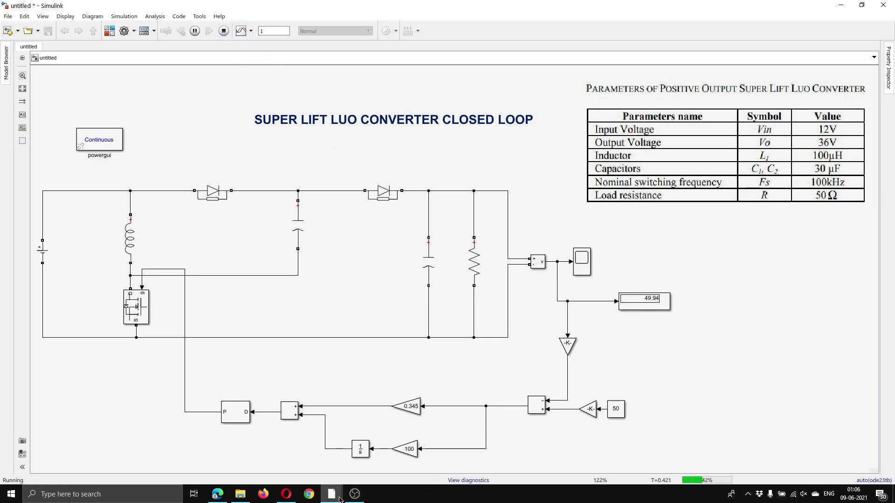
Rescale the scope's axes to examine how the output voltage follows the 50 V reference, then minimise the scope.
mouse_move(338, 499)
click(431, 442)
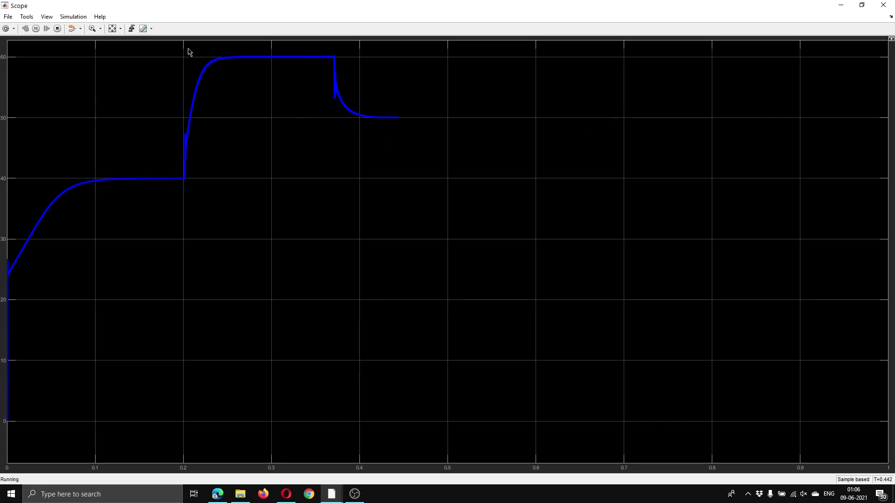
click(114, 32)
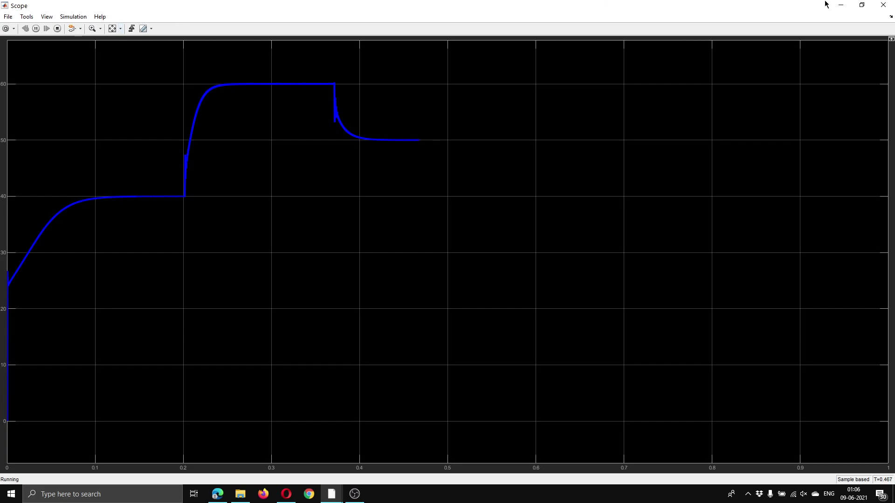
click(841, 6)
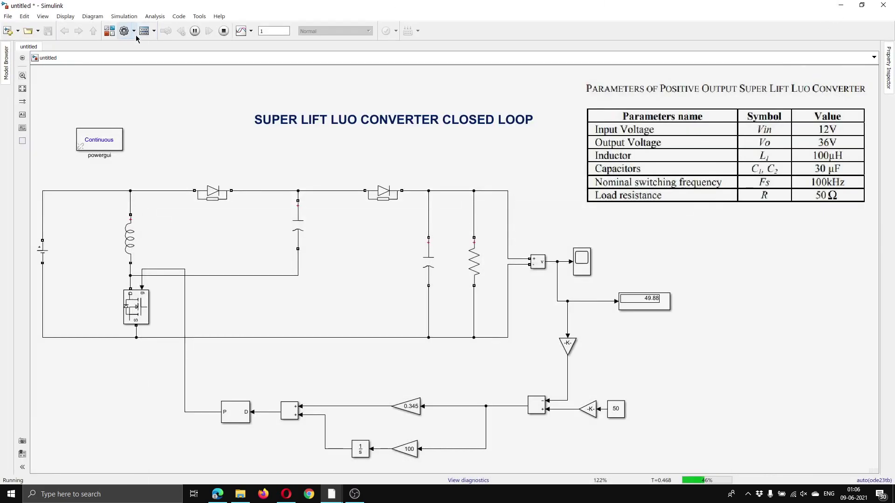
click(130, 31)
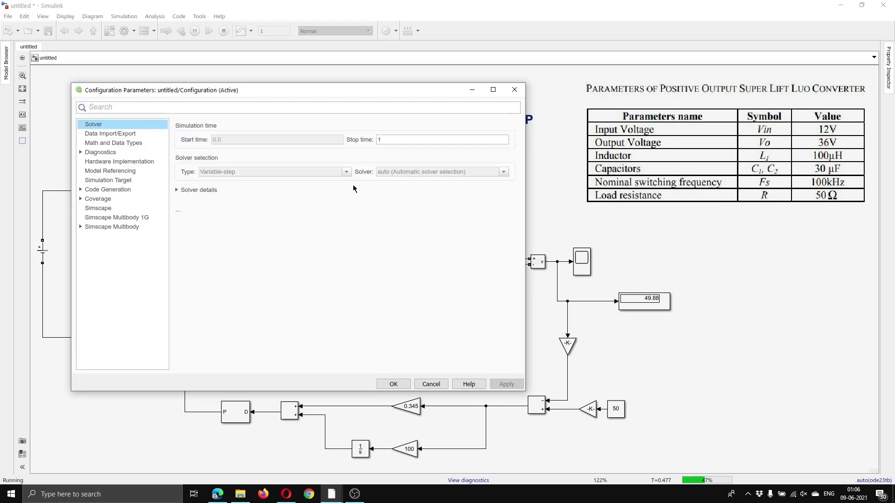
click(407, 385)
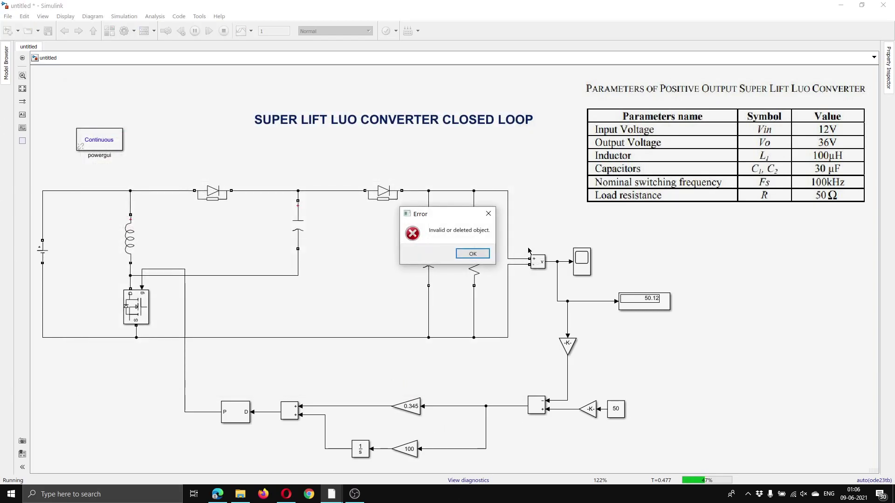
click(487, 253)
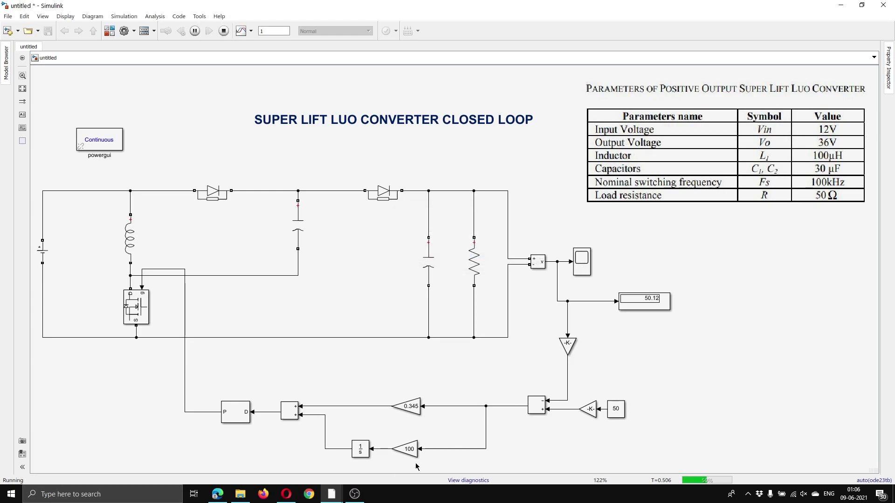
Lower the reference Constant block's value to 10 while the simulation continues.
click(616, 407)
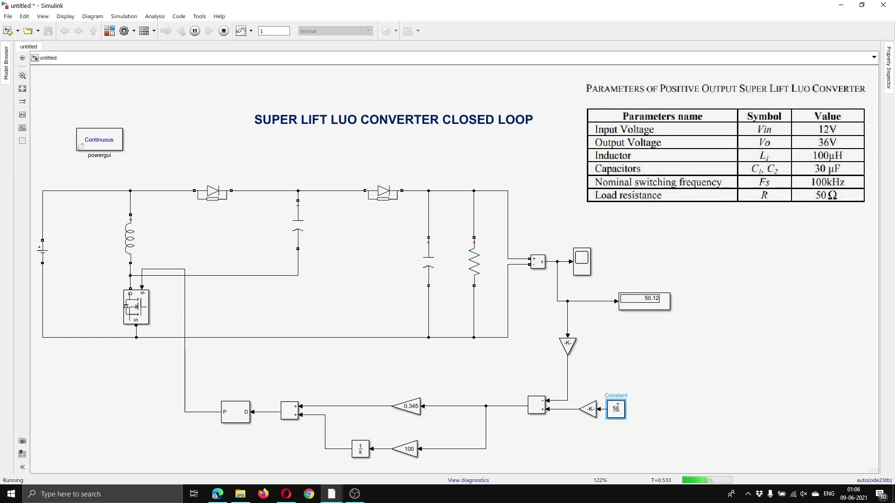
double_click(617, 409)
text(1)
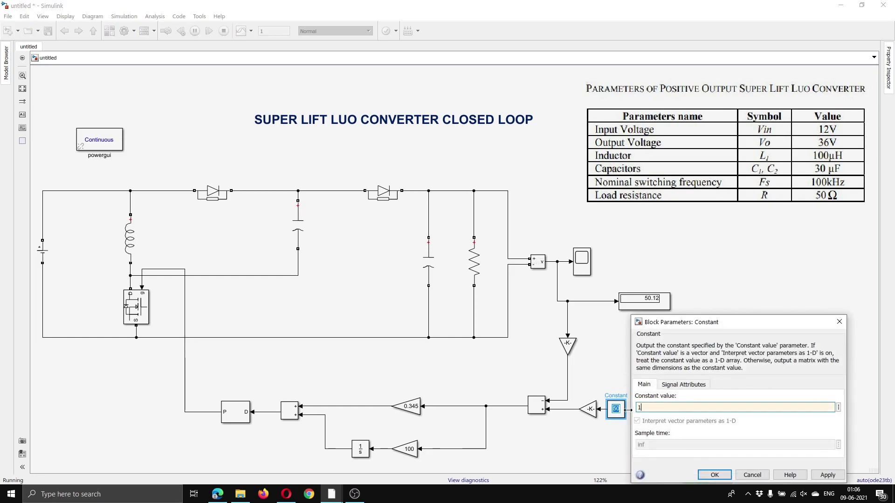
text(0)
click(715, 475)
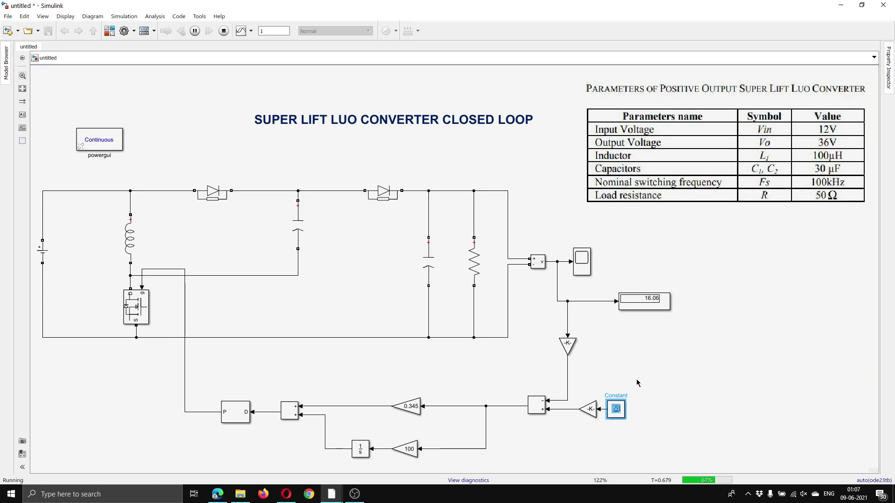
text(10)
click(630, 401)
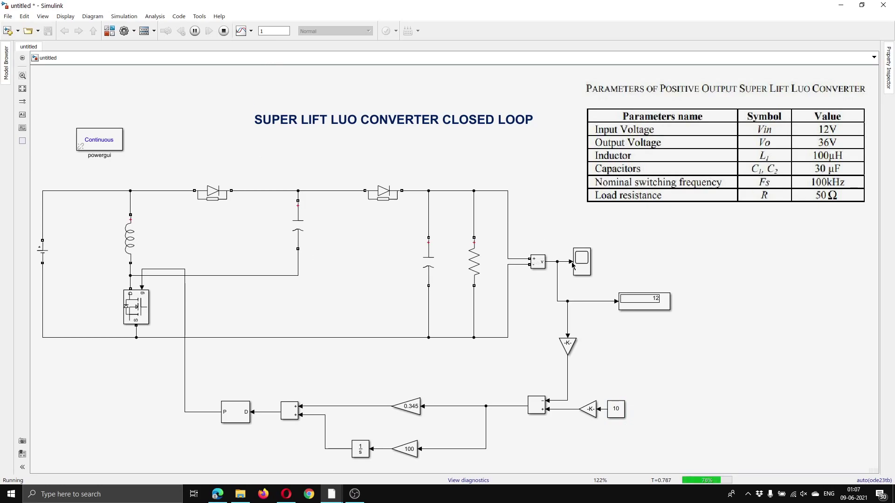
Examine the scope's voltage trace for the 10 V reference until the end of the run, then minimise the scope.
mouse_move(331, 494)
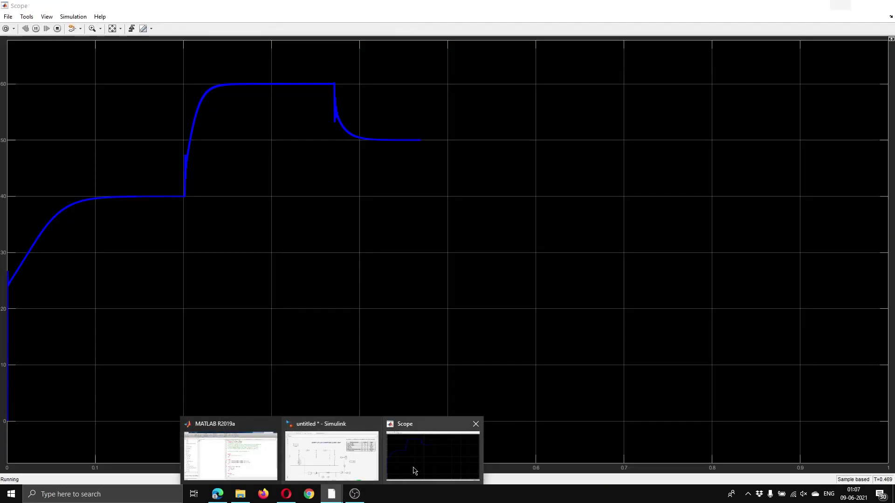
click(413, 471)
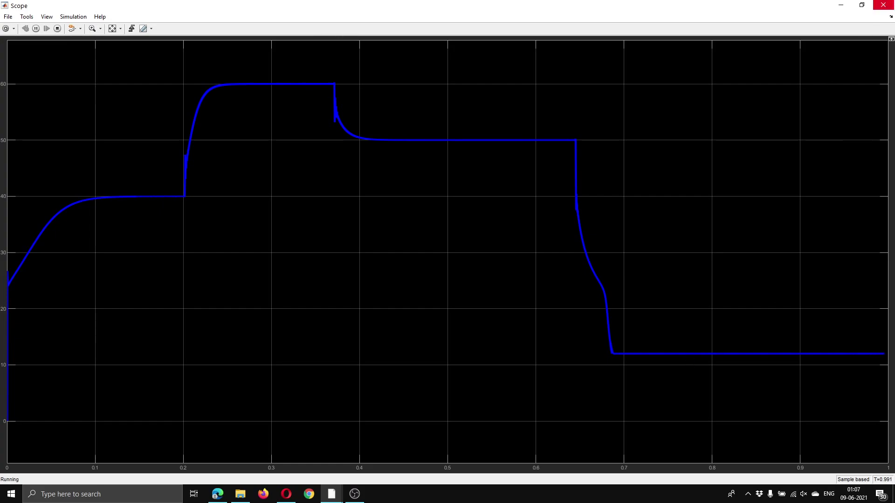
click(841, 5)
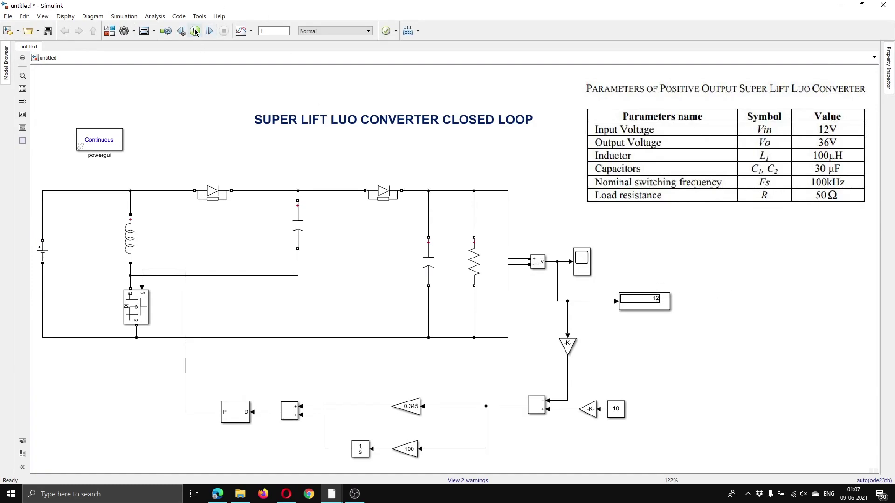
Set the reference Constant block's value to 15 and run the simulation again.
double_click(616, 409)
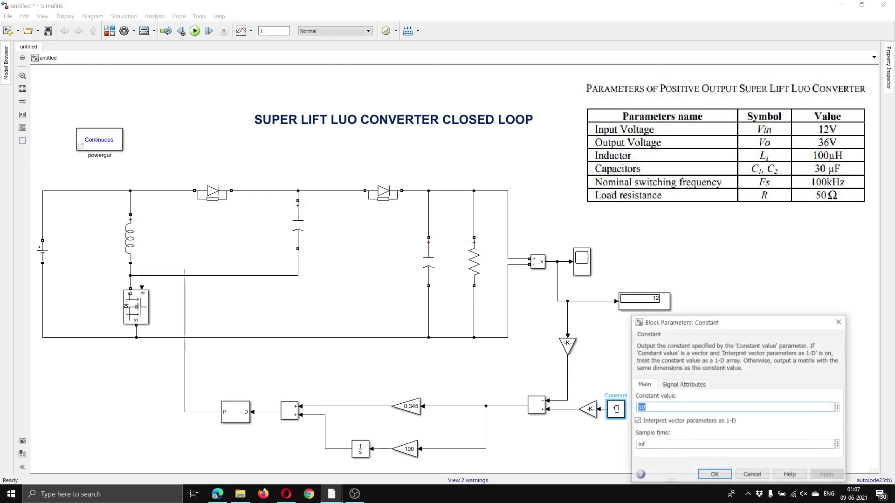
text(15)
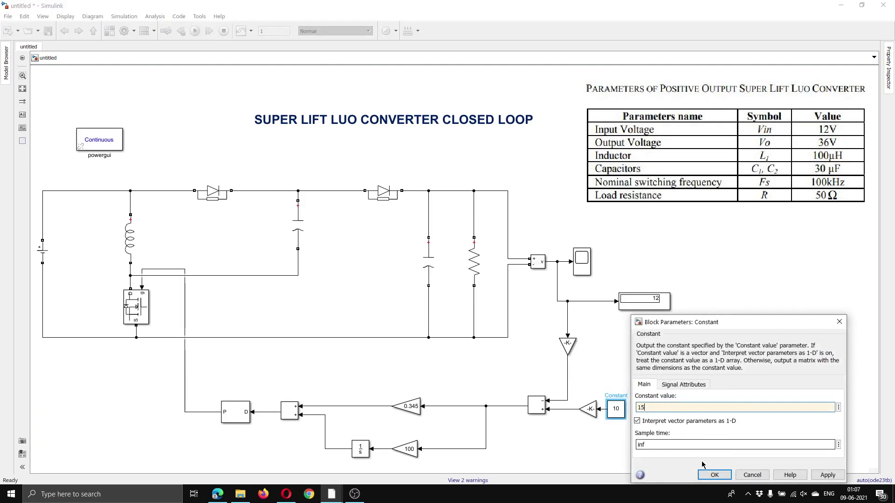
click(710, 474)
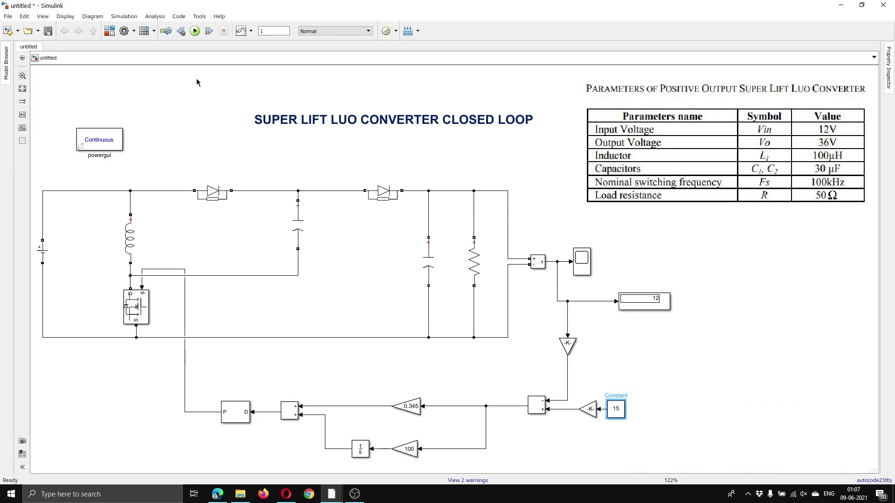
click(195, 31)
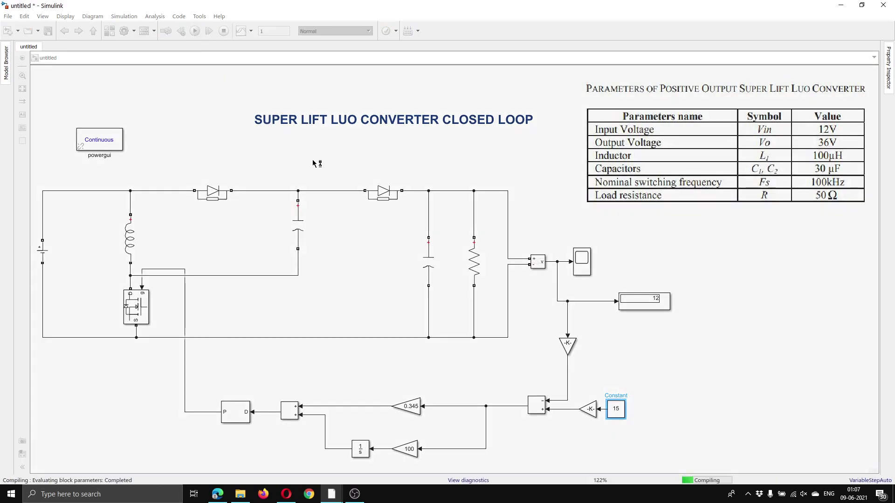
Open the scope, rescale its axes to examine the output voltage for the 15 V reference, and close it.
click(580, 263)
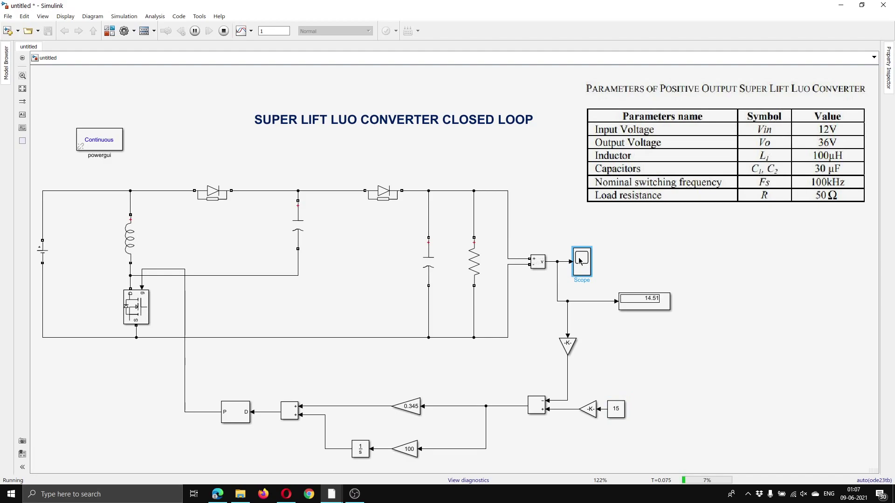
double_click(580, 261)
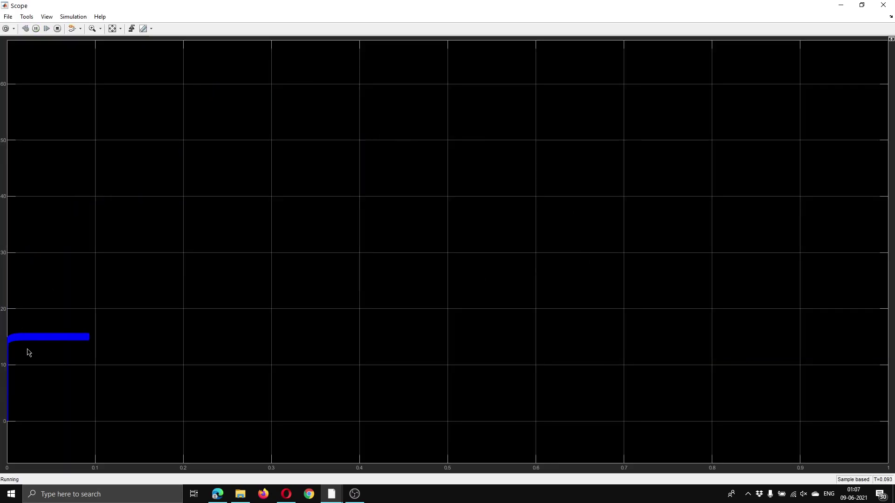
click(112, 28)
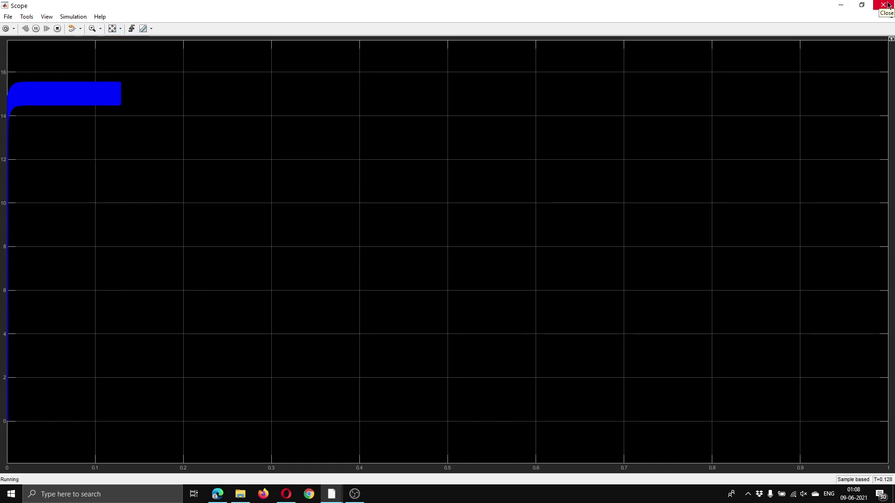
click(884, 5)
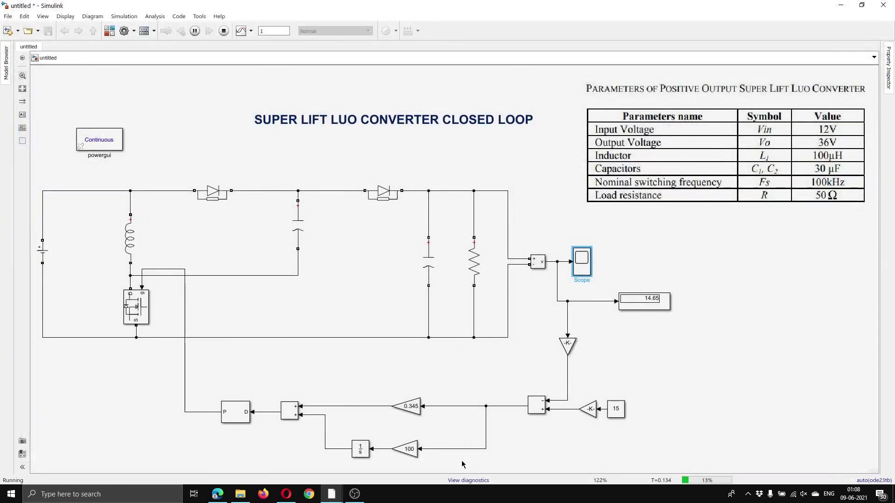
click(355, 494)
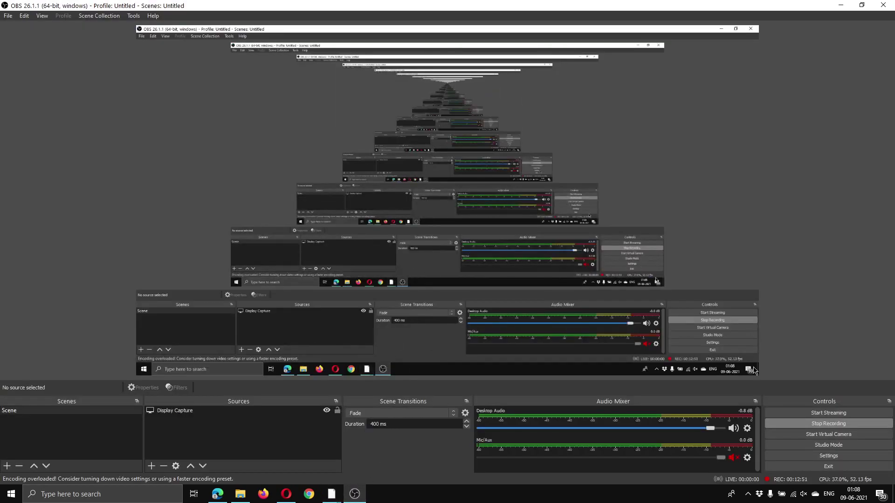